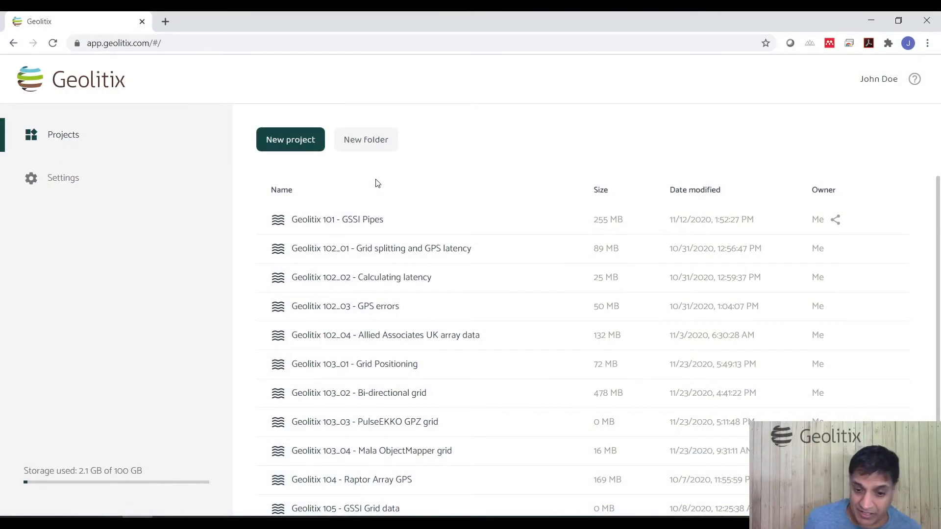
Step: Open the Geolitix 103_01 - Grid Positioning project and browse its list of profile files
double_click(343, 364)
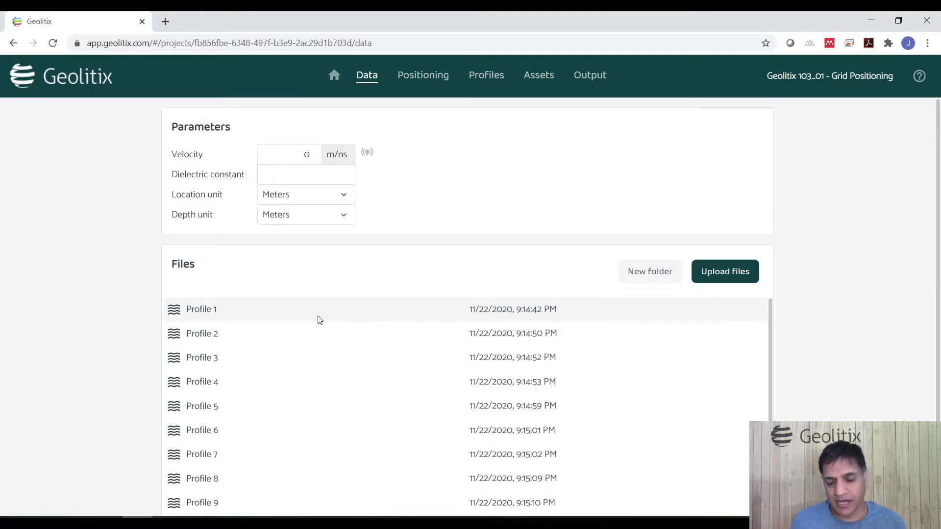
left_click(289, 333)
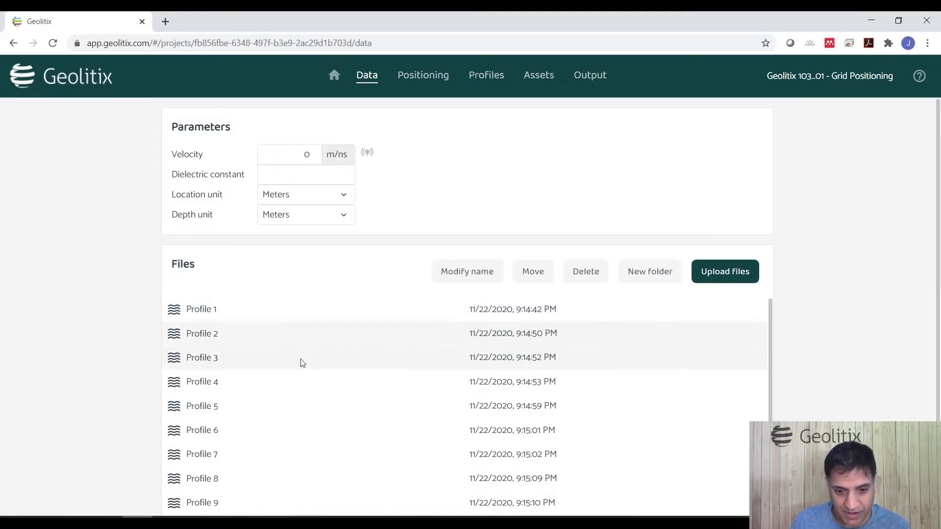
scroll(299, 372, "down", 3)
scroll(299, 402, "up", 4)
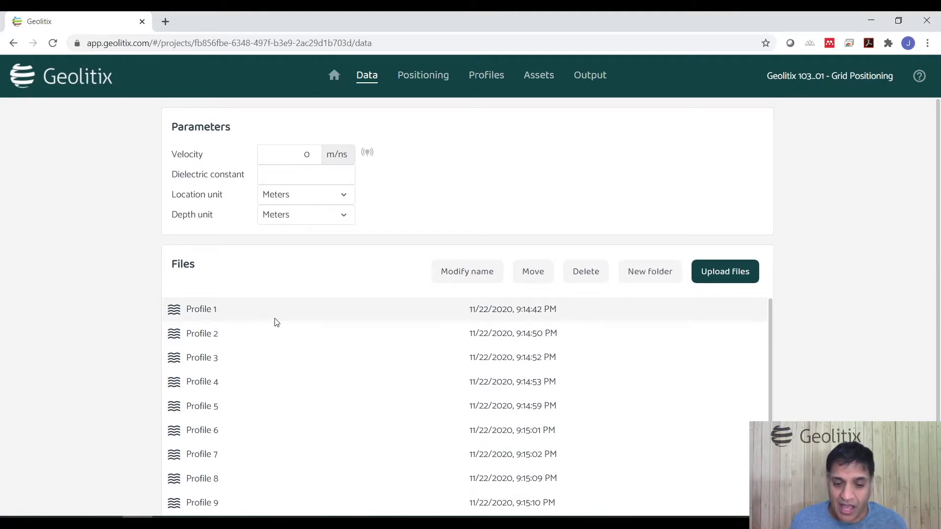
scroll(289, 353, "down", 5)
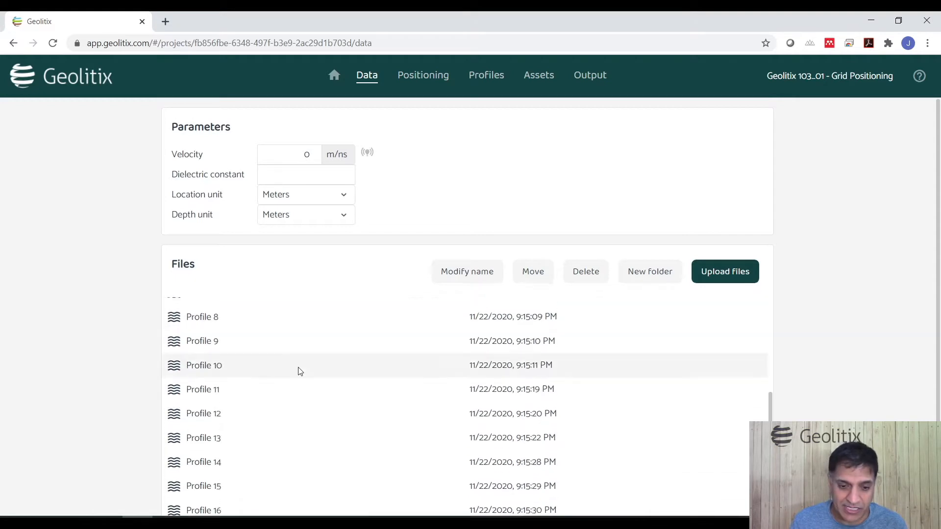
scroll(320, 441, "up", 5)
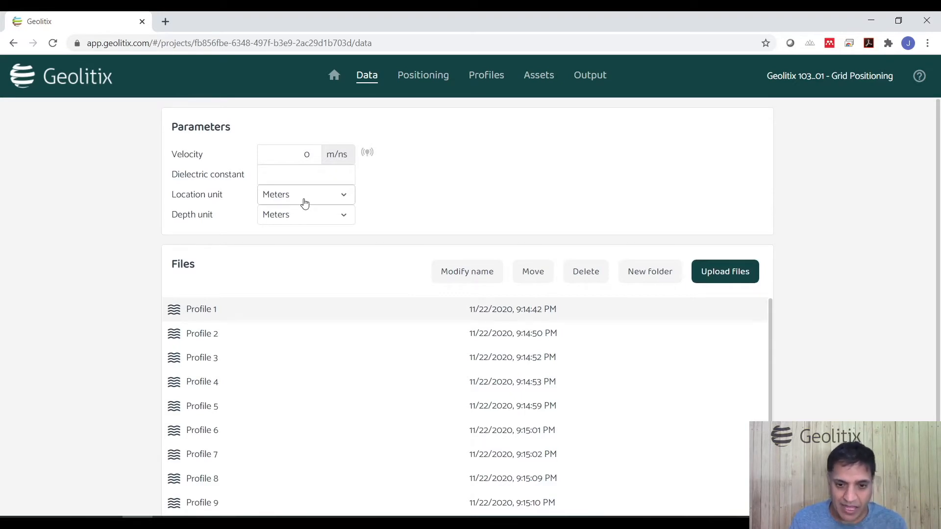
Step: Switch to positioning and set the geolocation mode to None
left_click(439, 76)
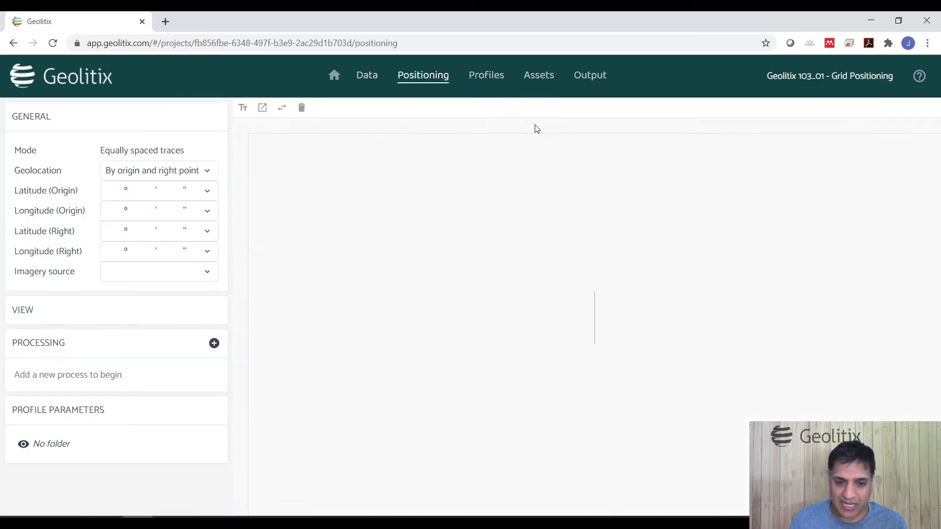
left_click(160, 172)
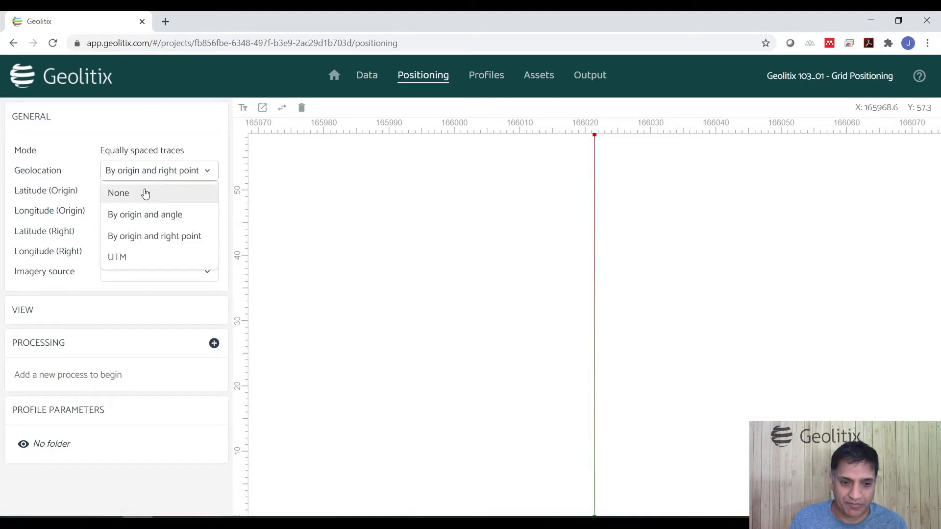
left_click(145, 194)
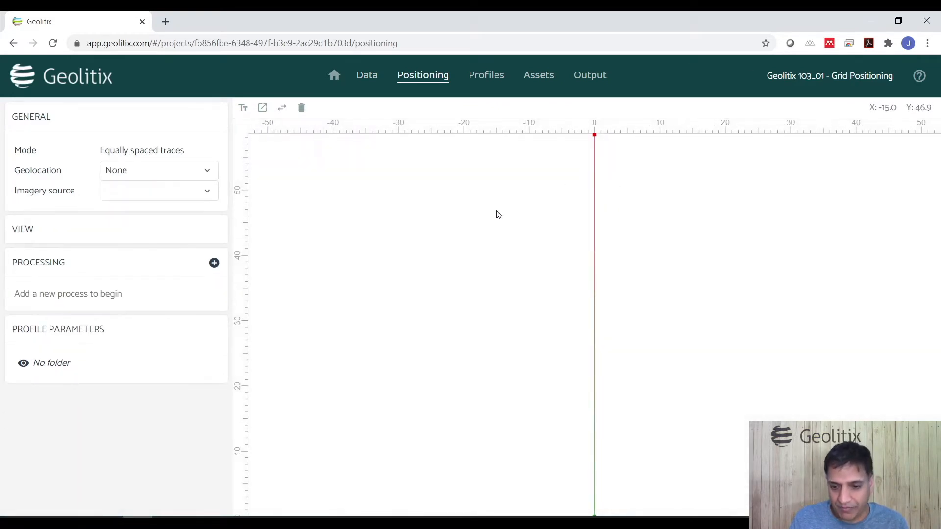
scroll(472, 235, "down", 1)
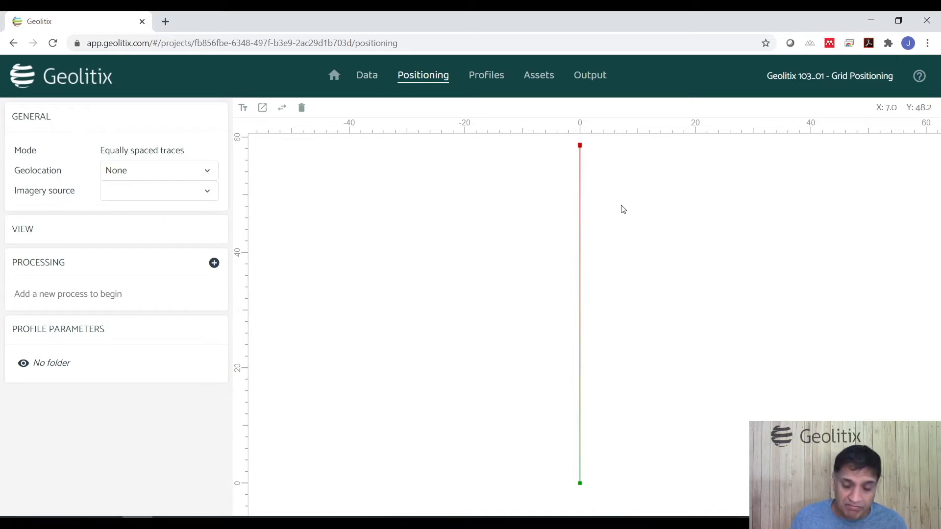
Step: Expand the profile parameters, enable Line pattern and set the profile separation to 3 m
left_click(68, 368)
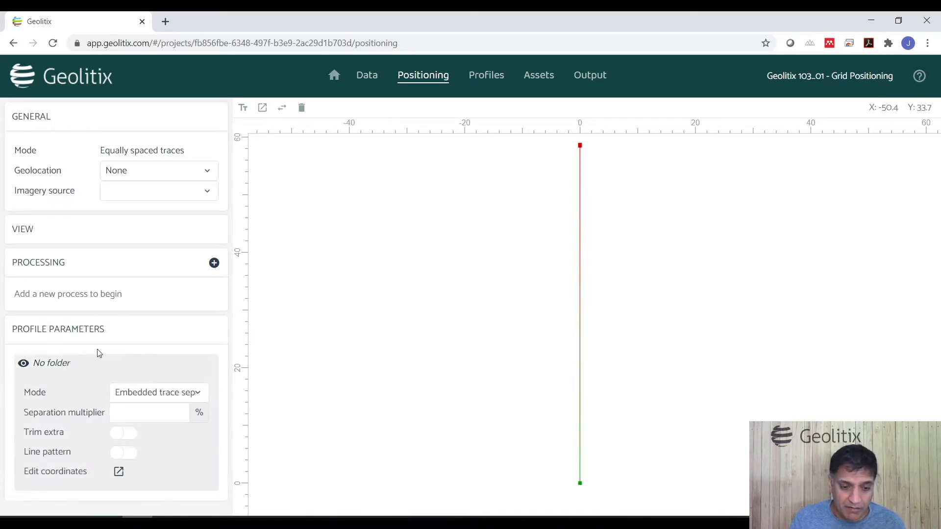
left_click(118, 453)
scroll(139, 432, "down", 1)
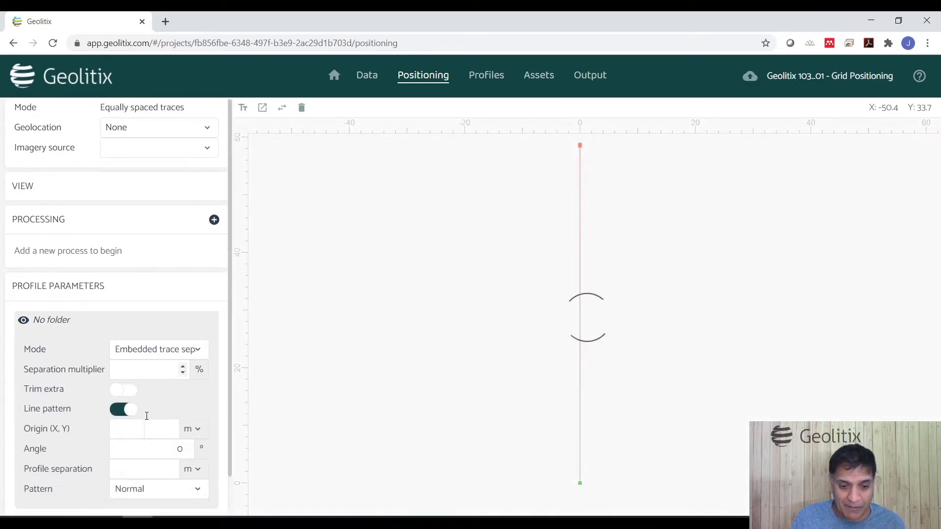
left_click(142, 467)
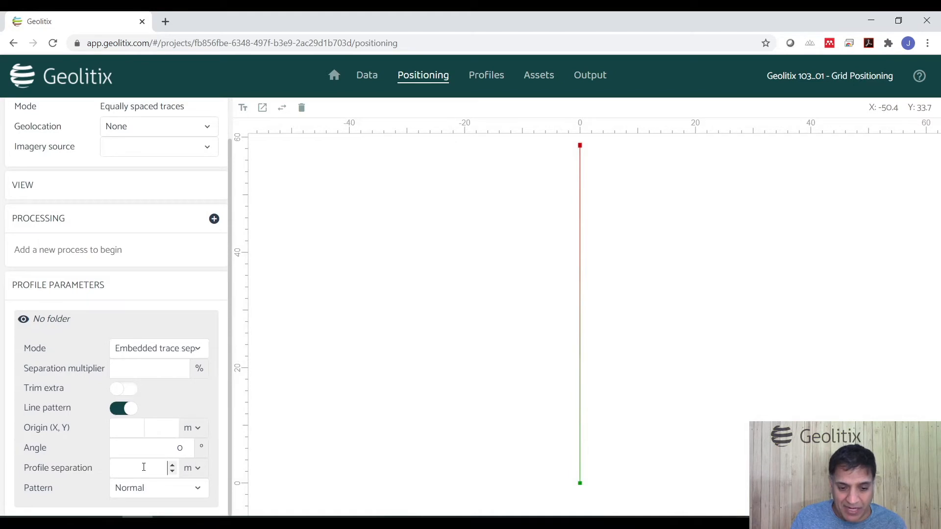
type("3")
left_click(210, 409)
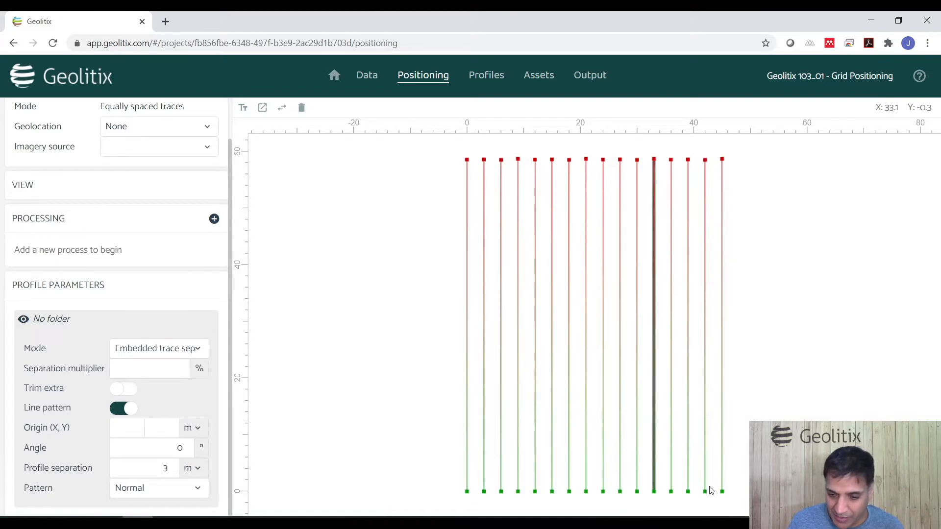
Step: Select the first and last profiles of the grid to check their order
left_click(467, 442)
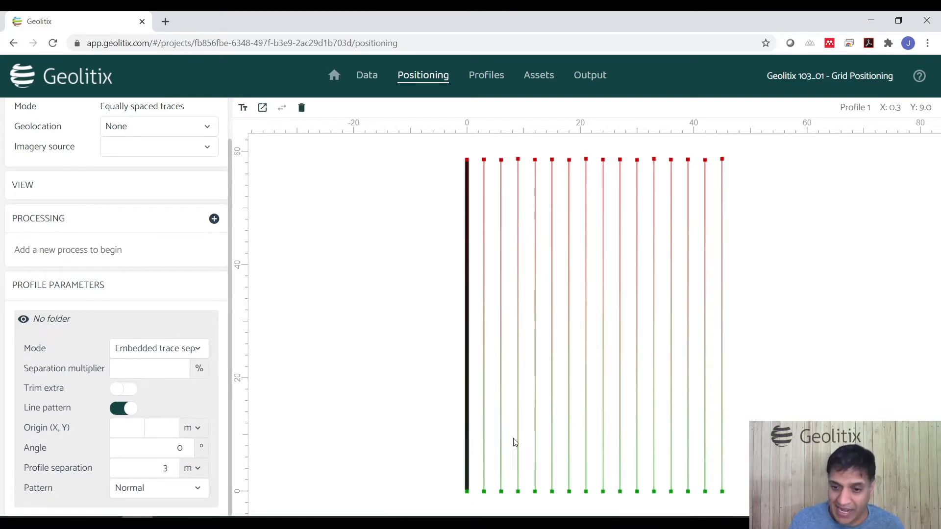
left_click(724, 390)
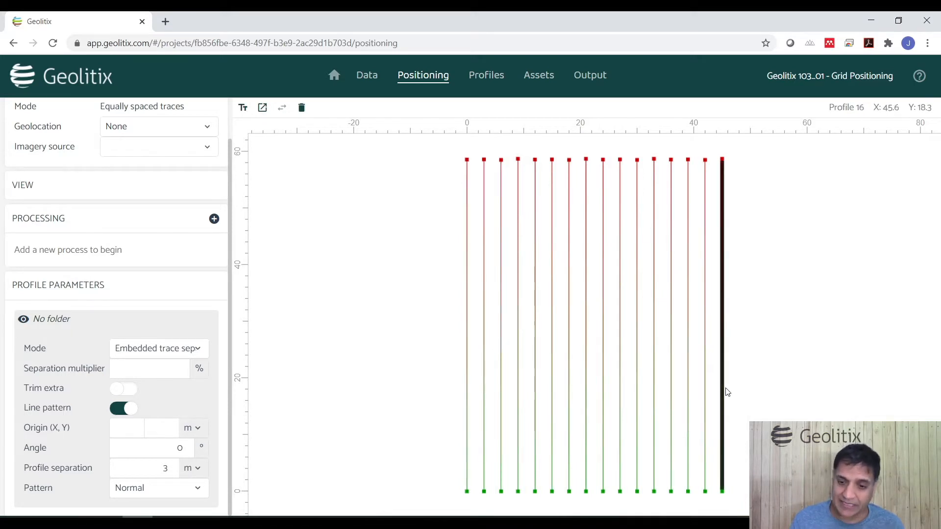
left_click(424, 189)
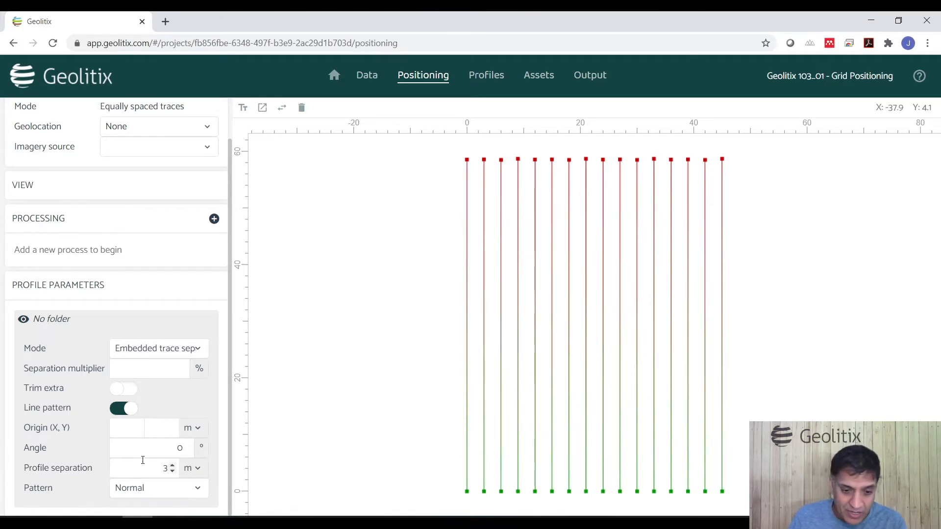
Step: Set the grid angle to 90° and select the first profile
double_click(155, 449)
type("90")
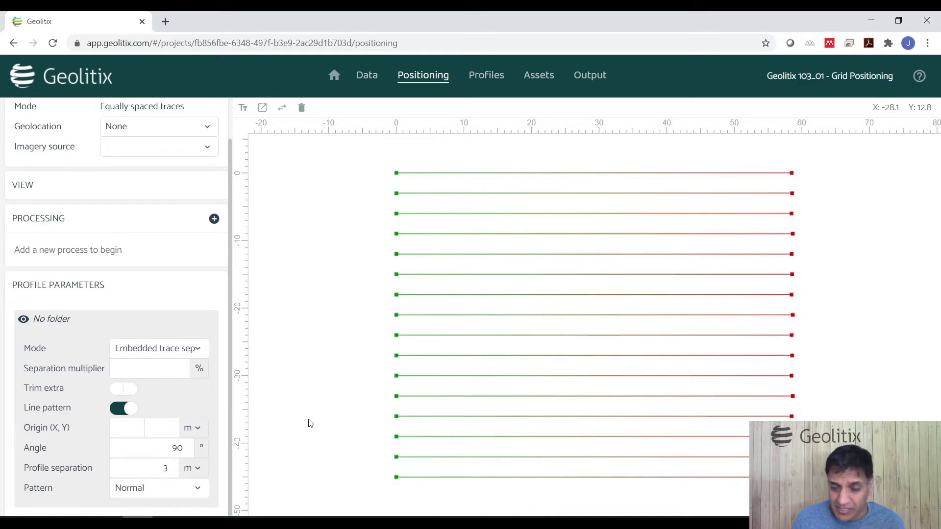
left_click(456, 177)
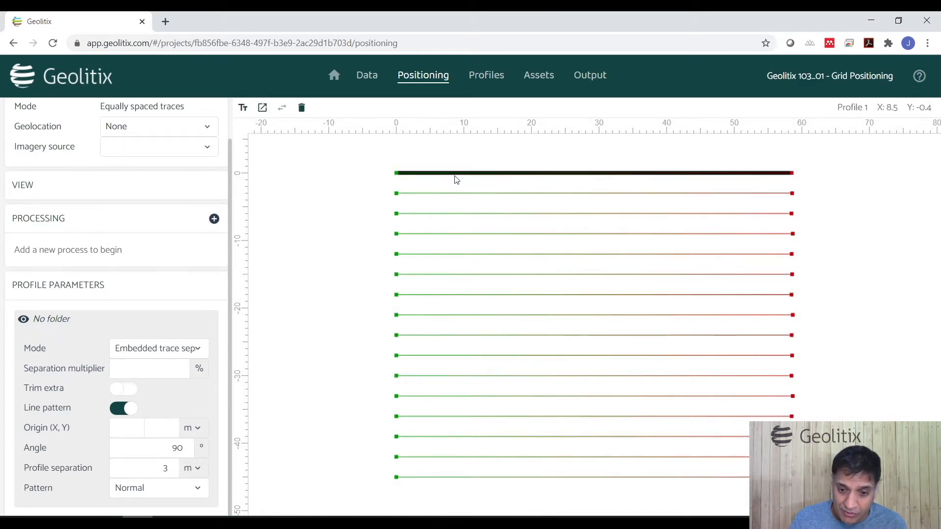
left_click(487, 476)
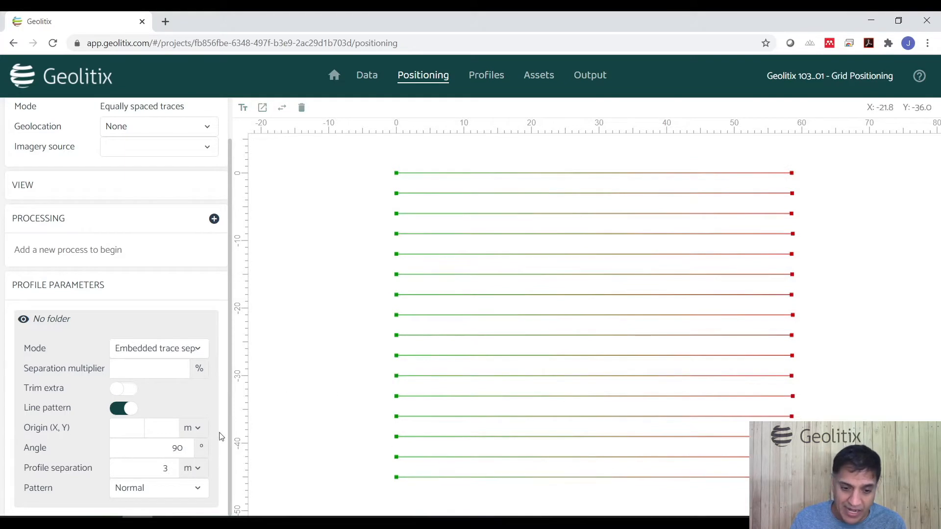
Step: Set the grid angle to 23°
double_click(166, 453)
type("23")
left_click(327, 406)
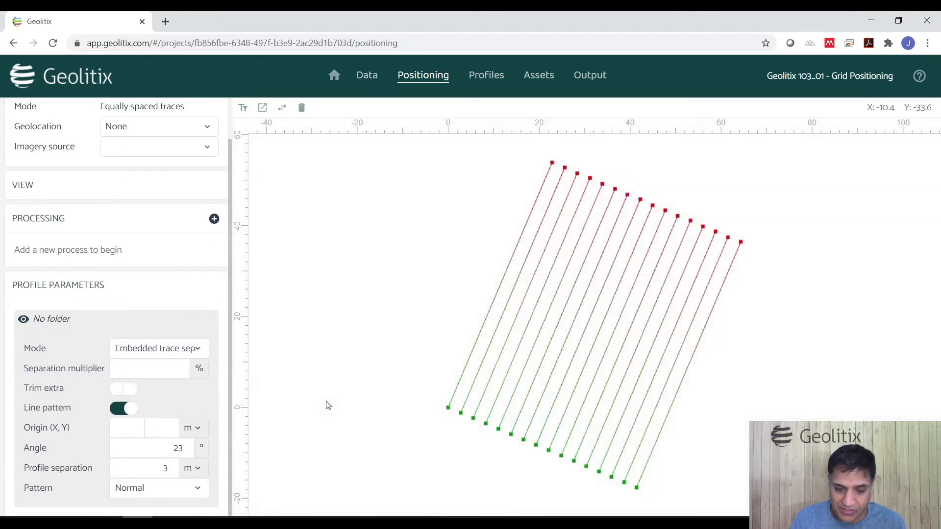
Step: Set the grid angle to 90° and inspect the first profile
double_click(163, 450)
type("90")
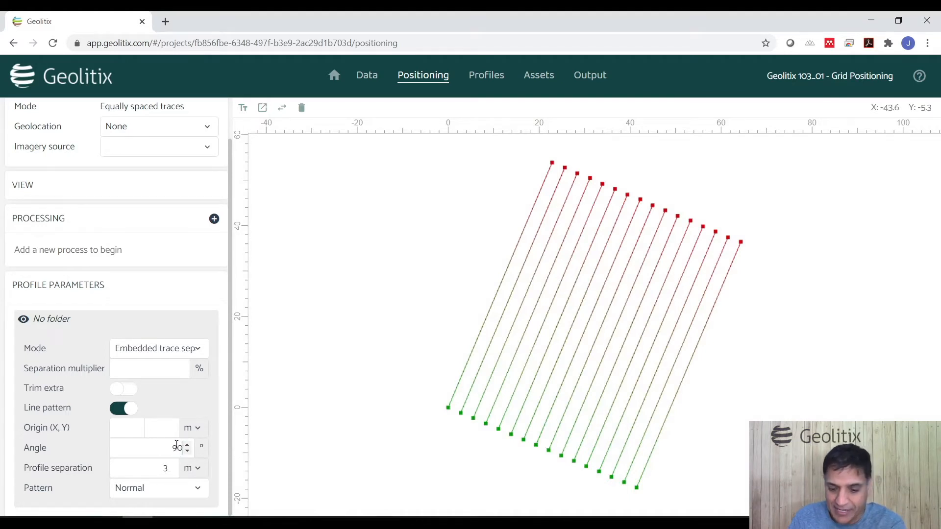
left_click(313, 406)
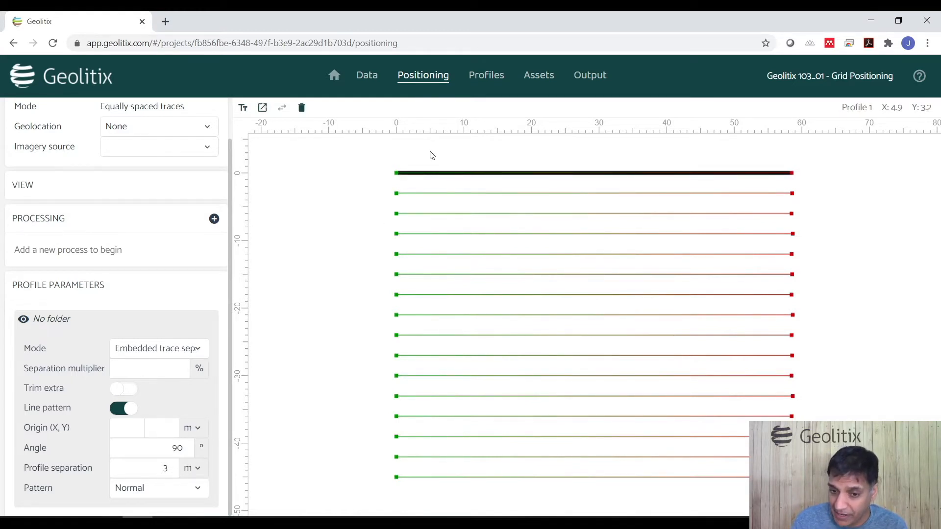
left_click(347, 186)
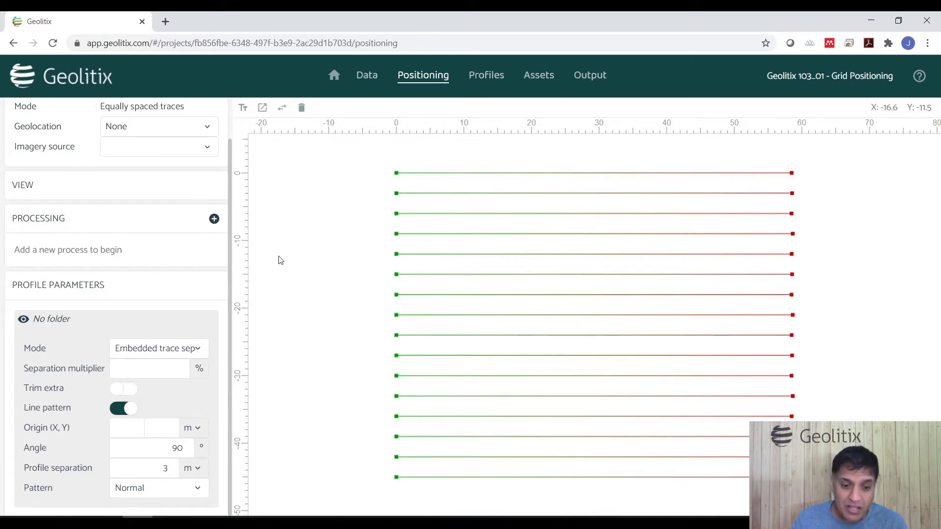
Step: Set the profile separation to -3 m and the grid angle to 0°
left_click(153, 467)
type("-")
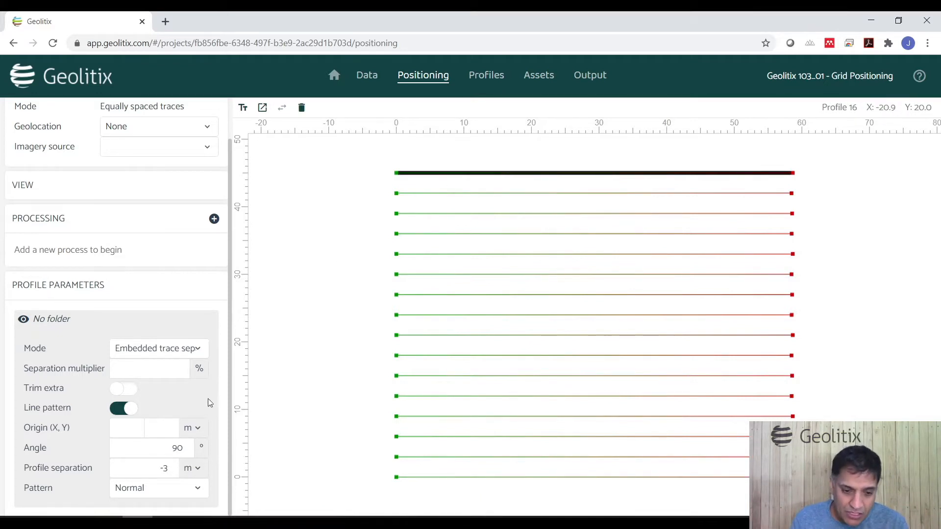
double_click(172, 447)
type("0")
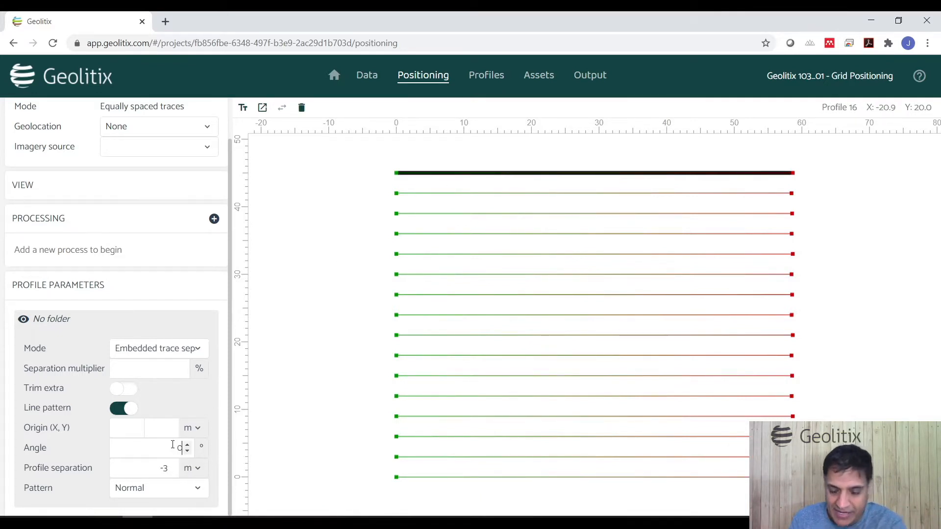
Step: Set the profile separation back to 3 m
left_click(156, 469)
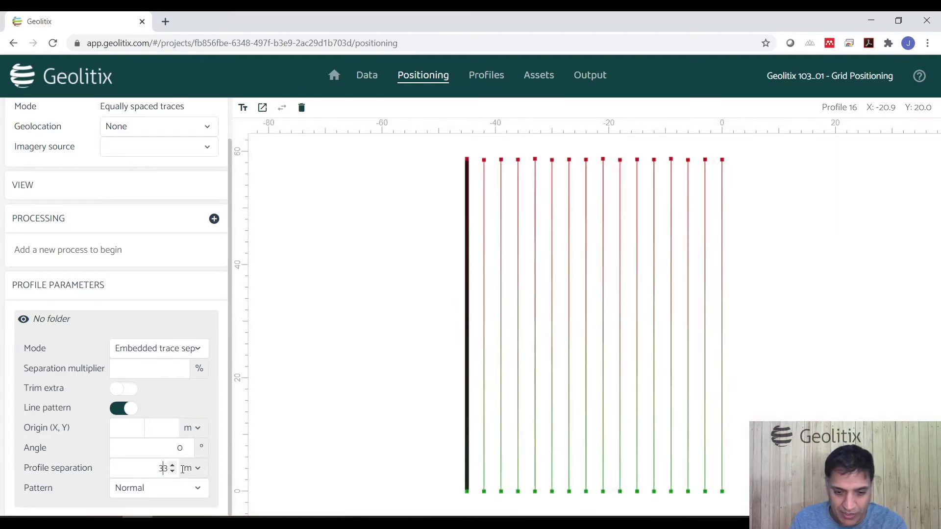
key("BackSpace")
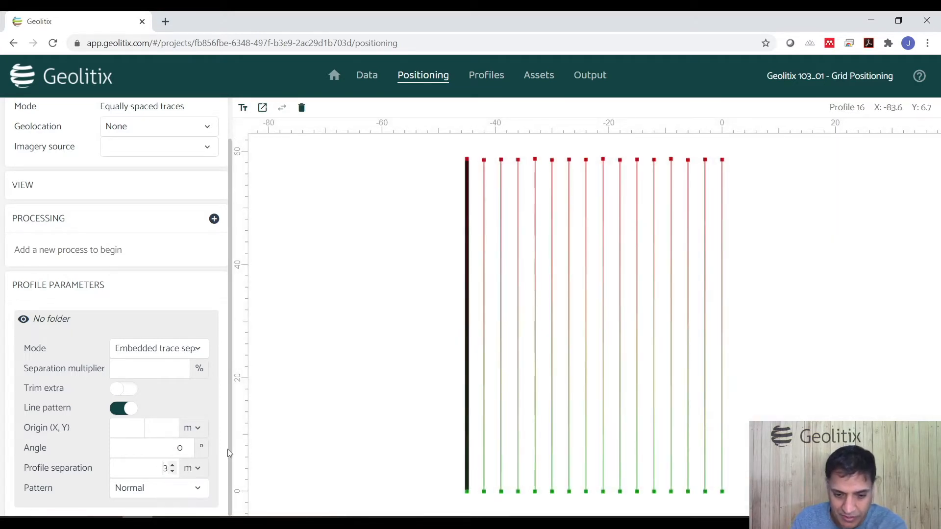
left_click(294, 443)
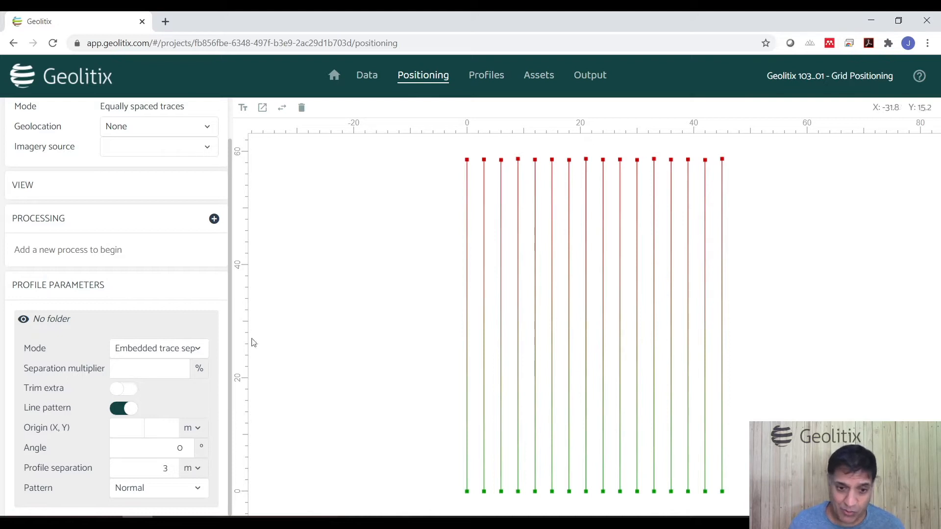
Step: Set the geolocation mode to By origin and angle
scroll(169, 335, "up", 1)
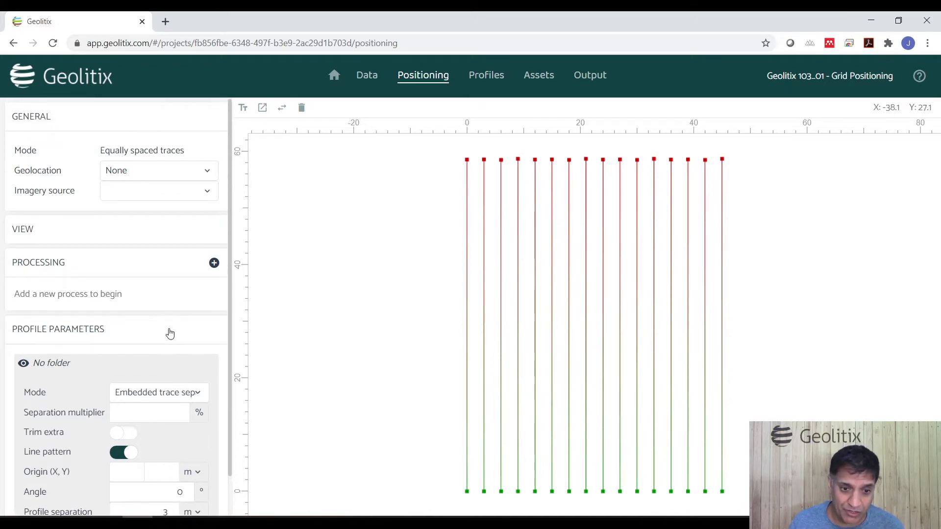
left_click(163, 175)
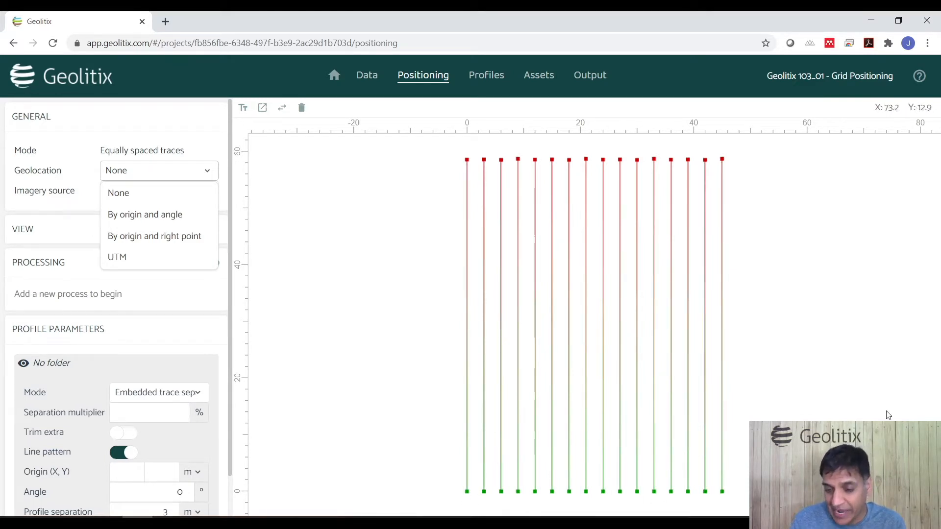
left_click(142, 216)
Step: Enter the origin latitude 49° 16' 33.7" and longitude 123° 06' 28"
left_click(111, 192)
type("4916")
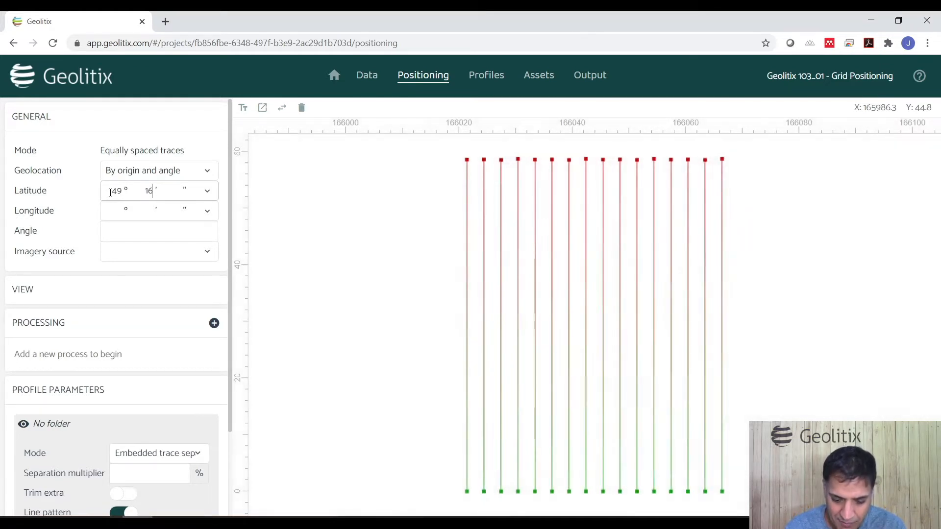
type("33.7 ")
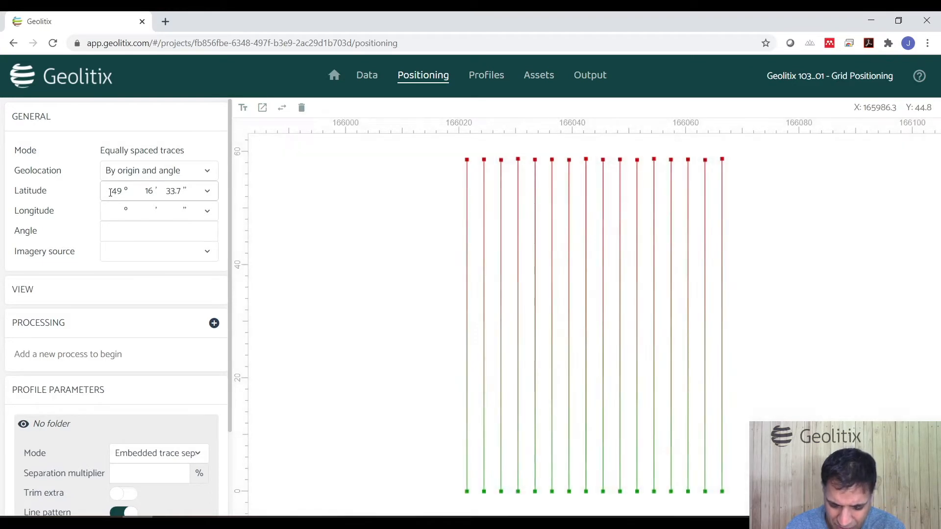
type("123° 06' 28")
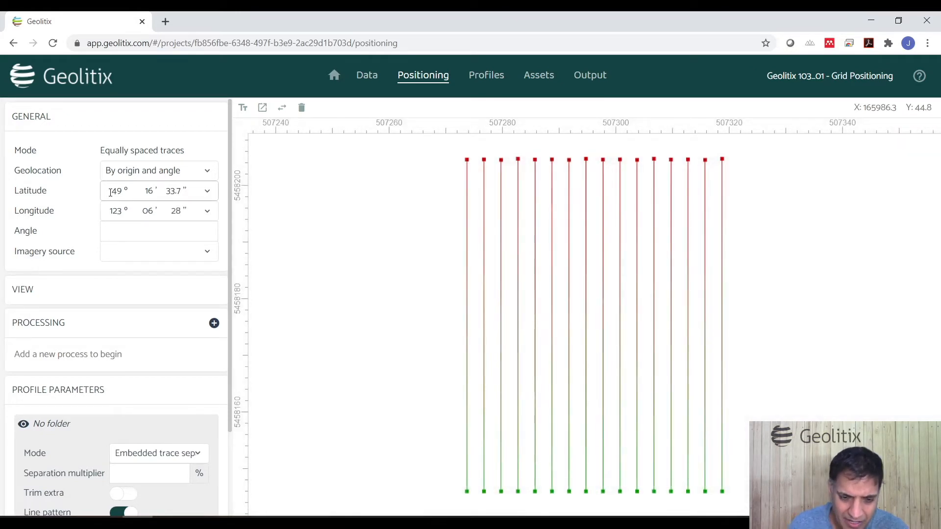
Step: Set the latitude hemisphere to N and the longitude hemisphere to W
left_click(207, 190)
left_click(204, 219)
left_click(201, 211)
left_click(199, 254)
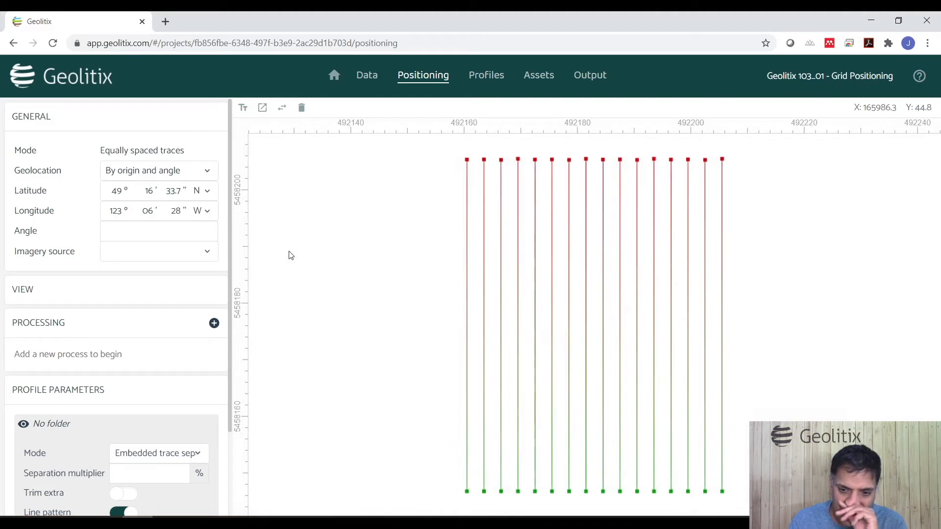
scroll(397, 279, "down", 1)
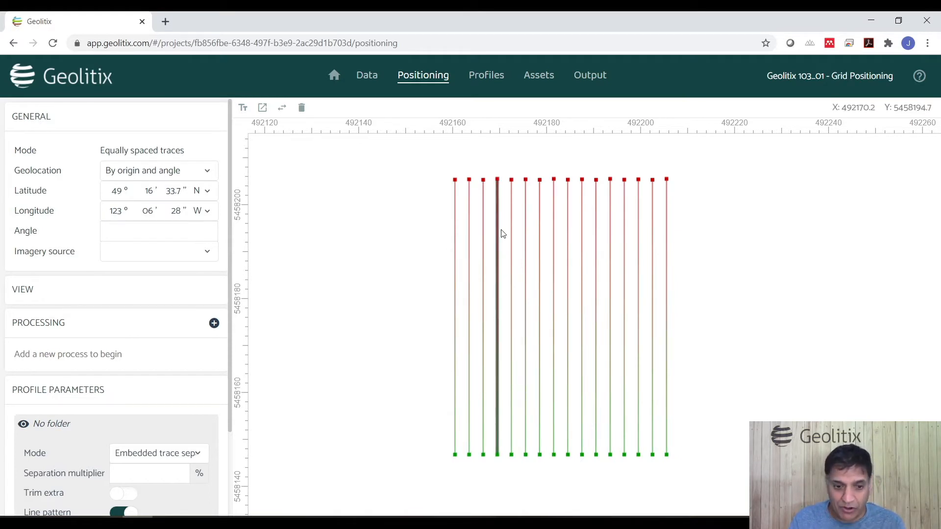
Step: Set the imagery source to Mapbox
left_click(152, 256)
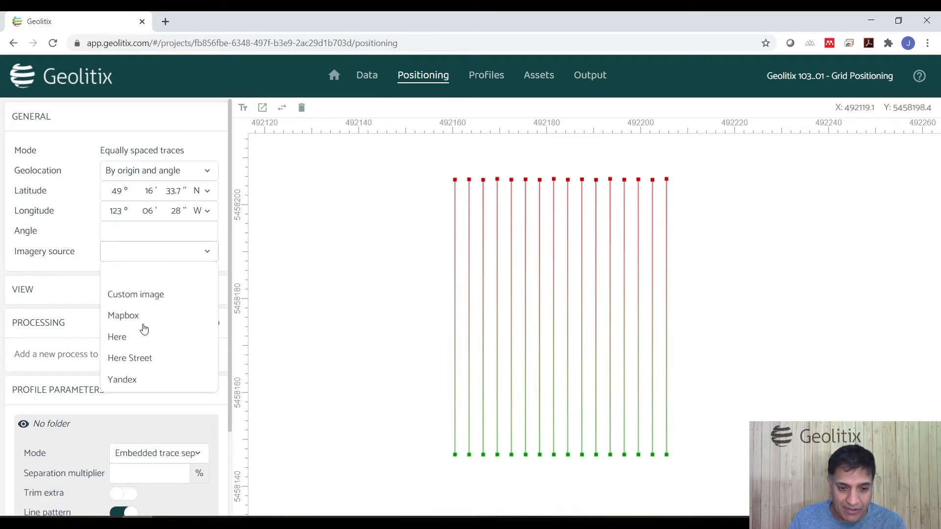
left_click(124, 316)
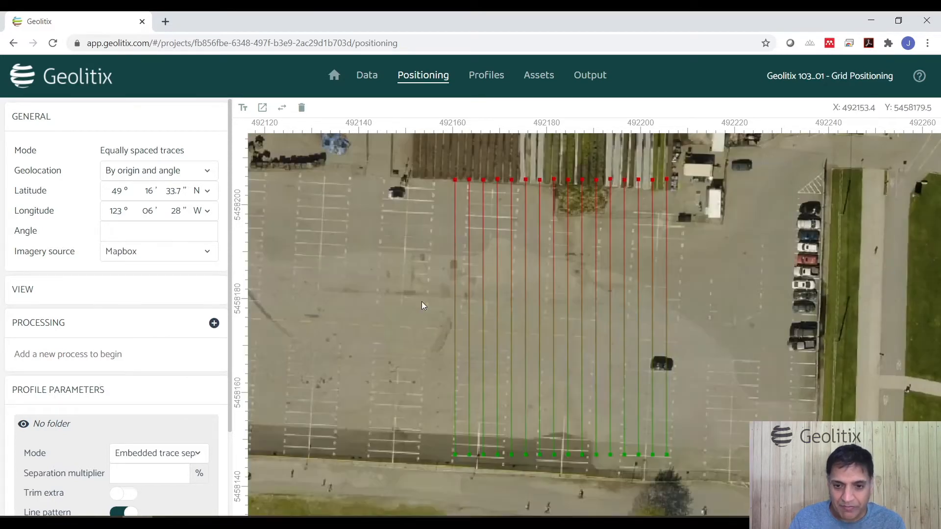
scroll(422, 304, "down", 1)
scroll(422, 303, "up", 1)
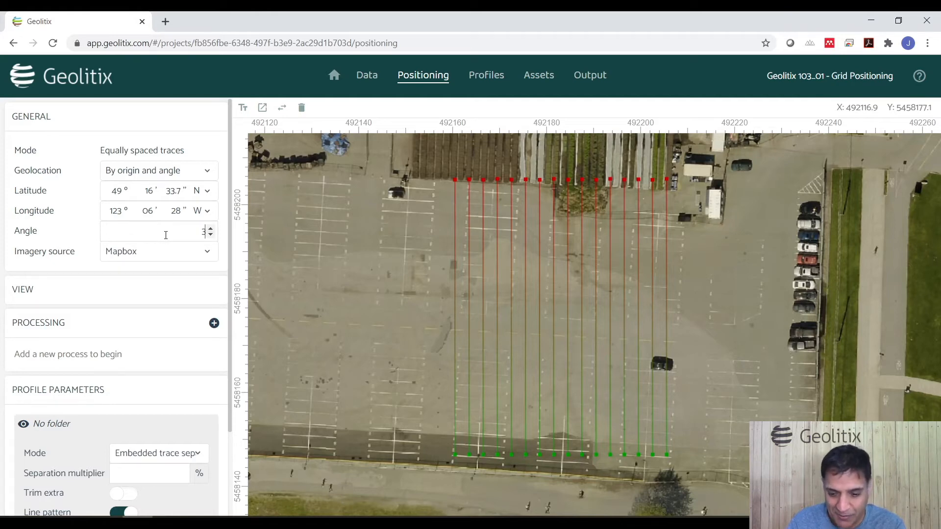
Step: Set the grid angle to 3.1°
left_click(74, 228)
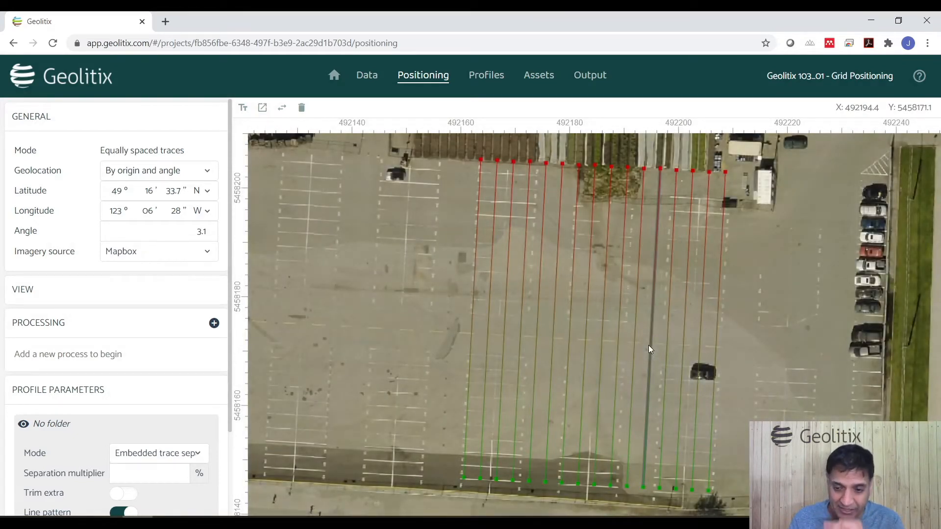
scroll(614, 357, "down", 3)
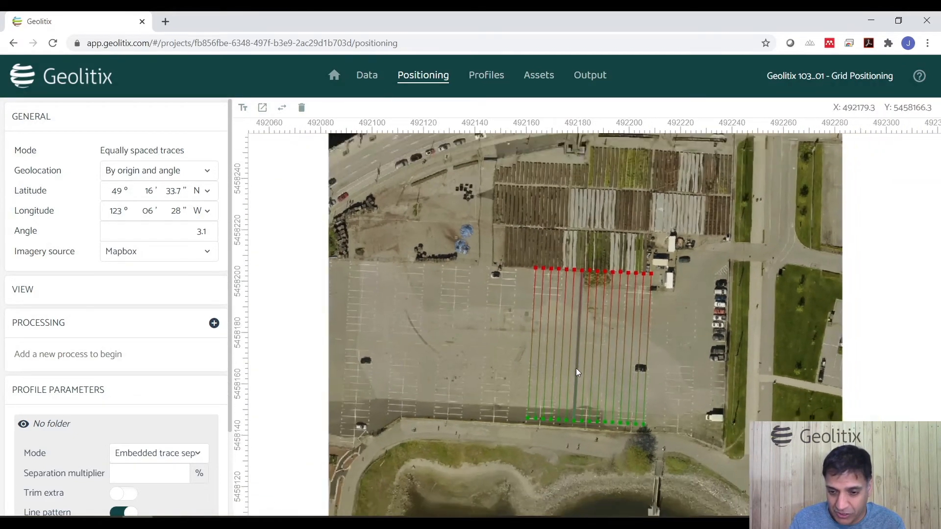
scroll(601, 386, "up", 3)
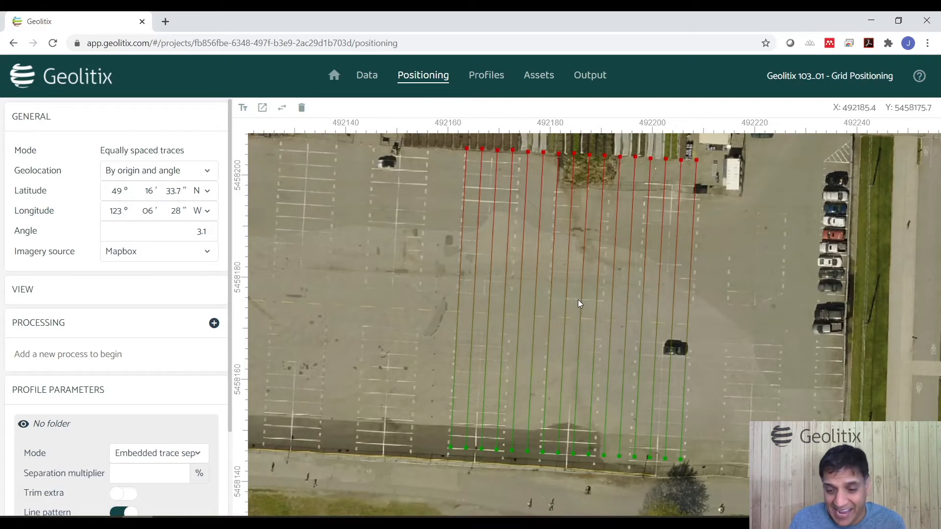
Step: Clear the angle value and switch the geolocation mode to By origin and right point
double_click(203, 232)
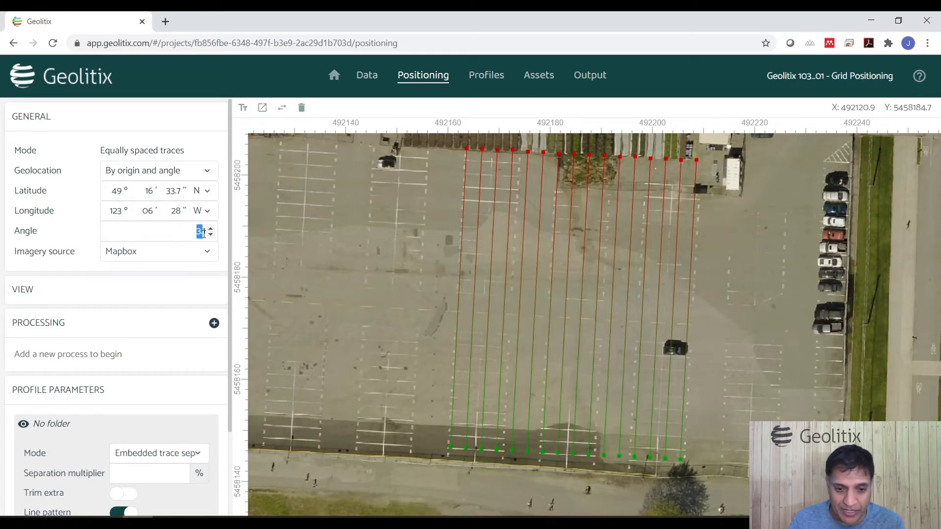
key("BackSpace")
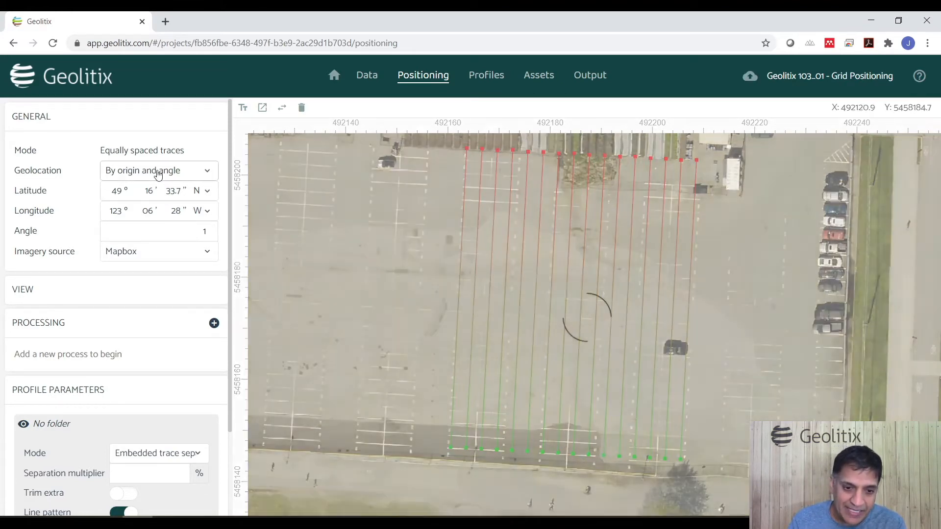
left_click(142, 170)
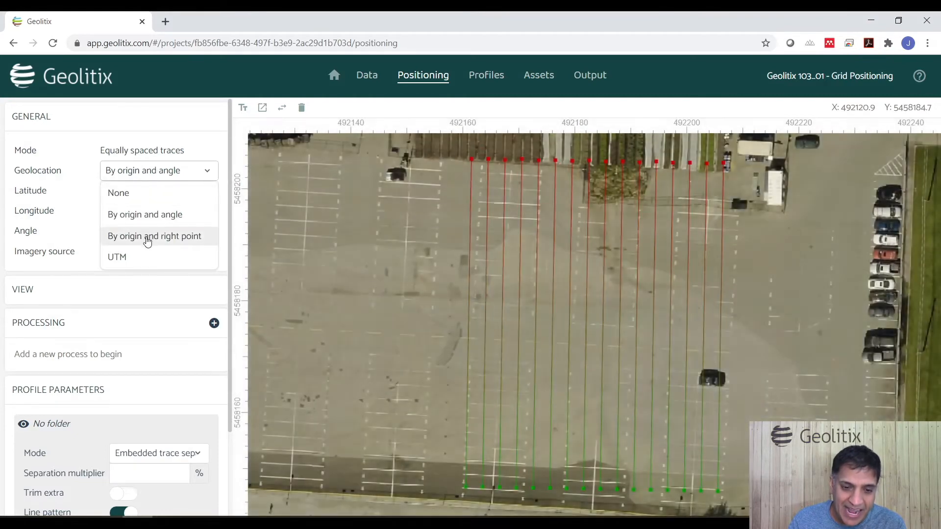
left_click(147, 237)
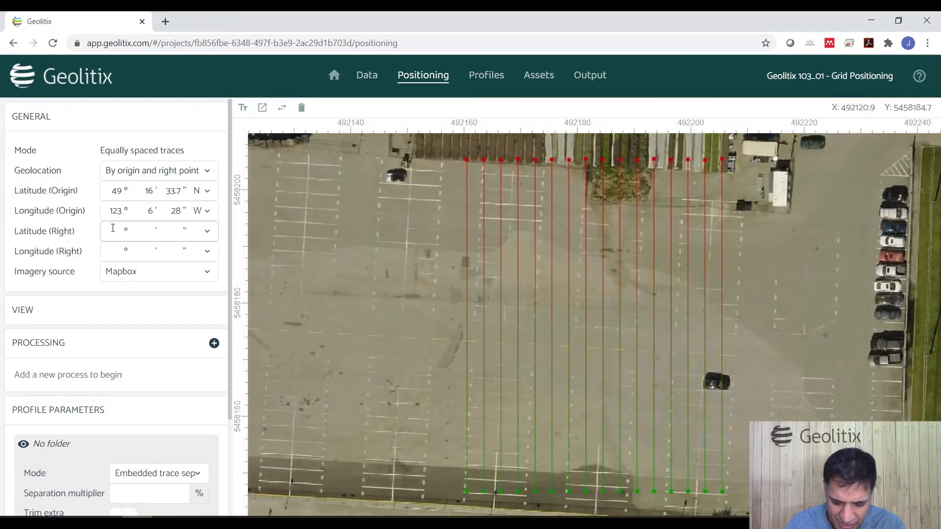
Step: Enter the right-point latitude 49° 16' 33.6" N
left_click(113, 229)
type("49")
key("Tab")
type("16")
key("Tab")
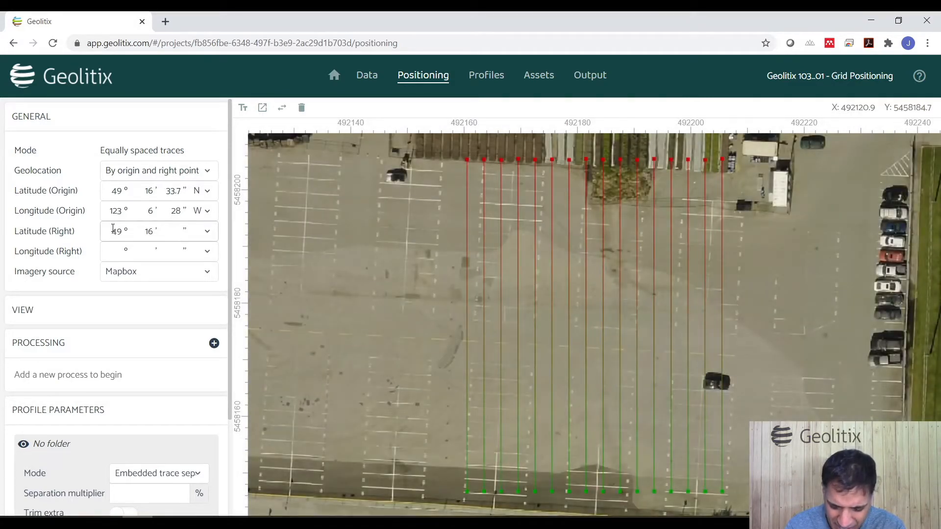
type("33.6")
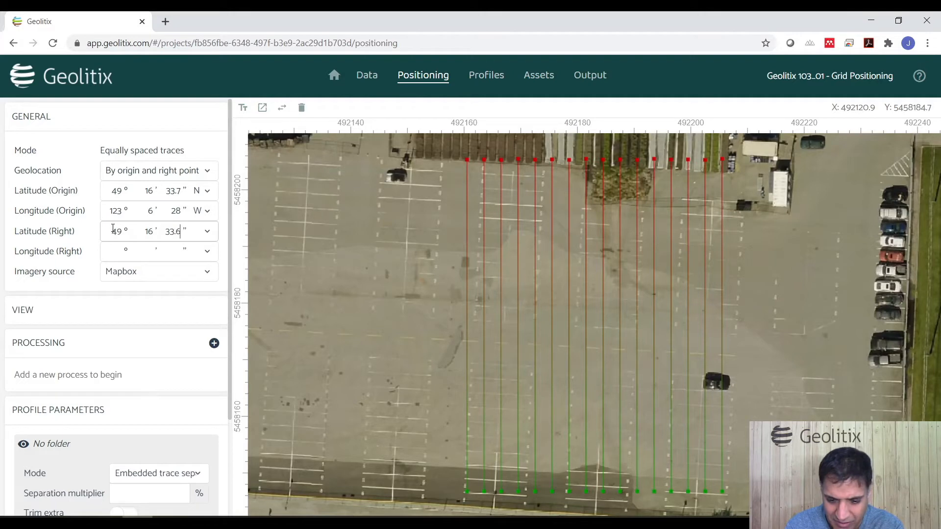
left_click(206, 233)
left_click(204, 256)
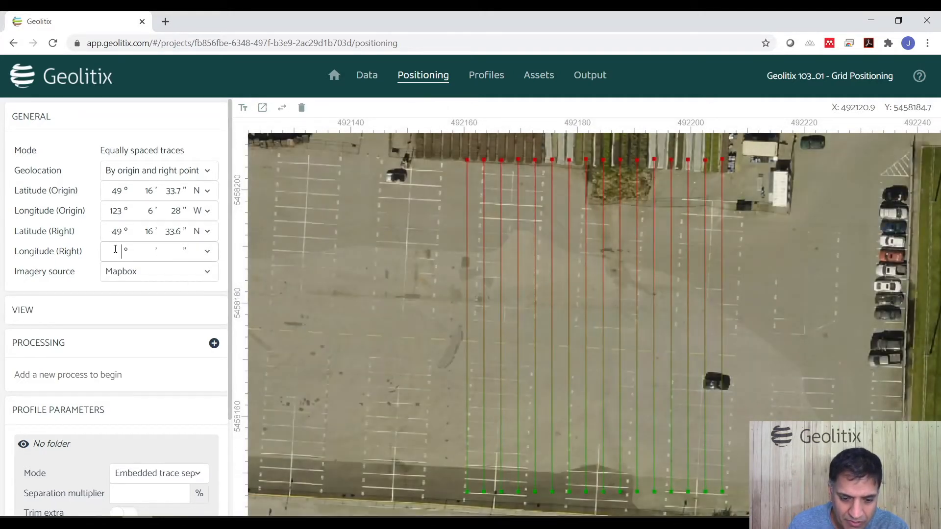
Step: Enter the right-point longitude 123° 6' 25.8" W
key("Tab")
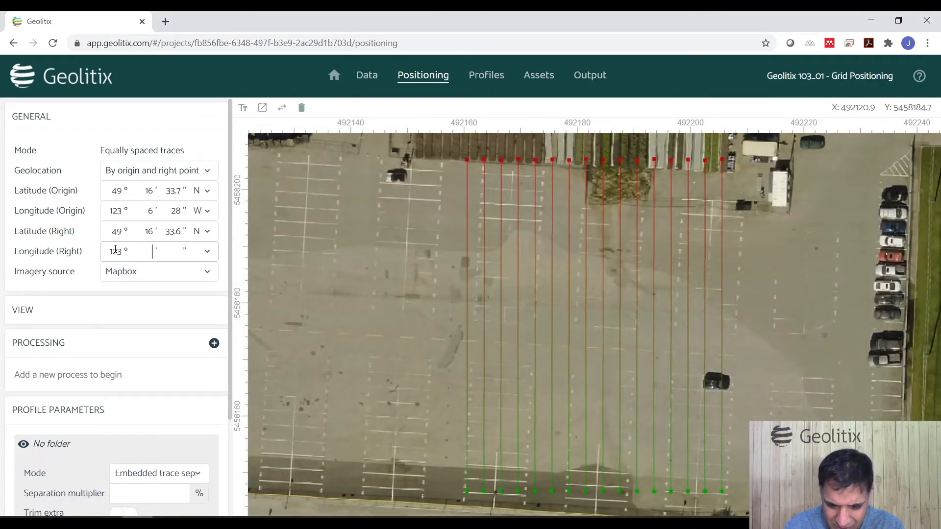
key("Tab")
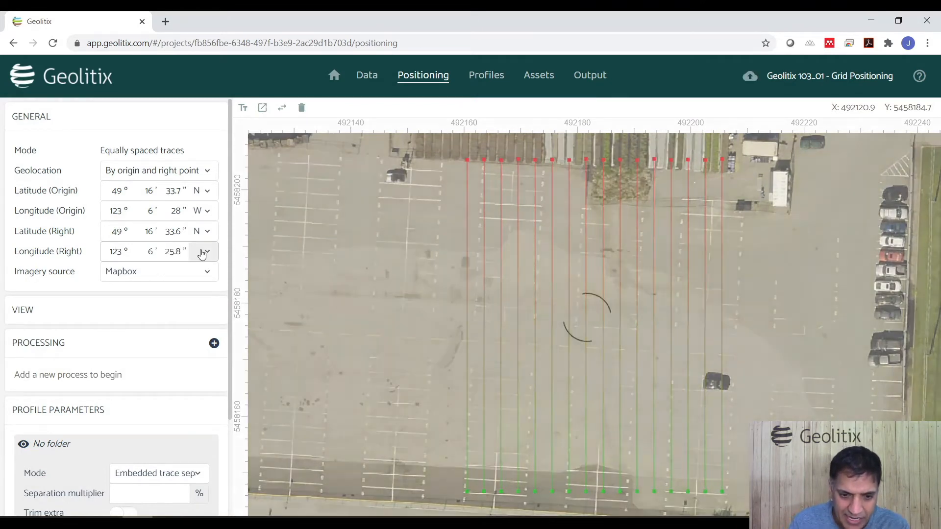
left_click(203, 252)
left_click(201, 294)
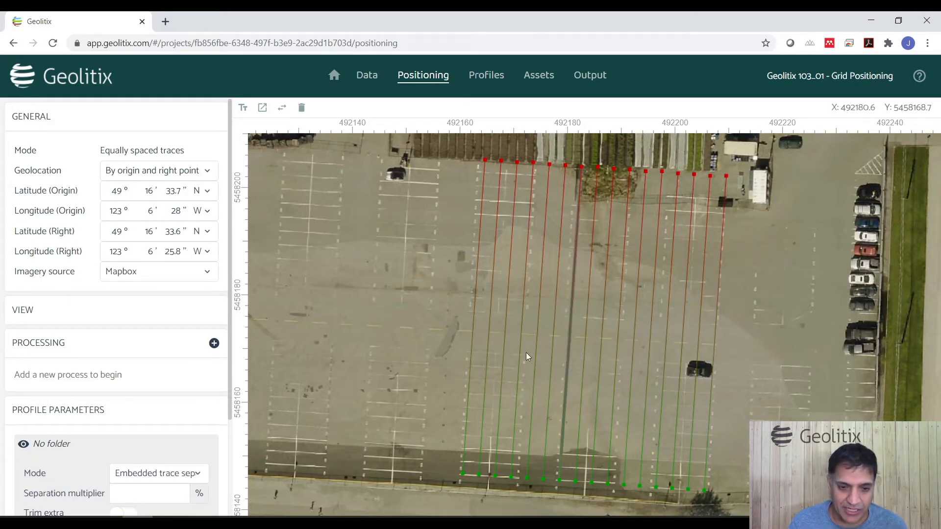
Step: Set geolocation to None and clear the imagery source
left_click(196, 173)
left_click(169, 201)
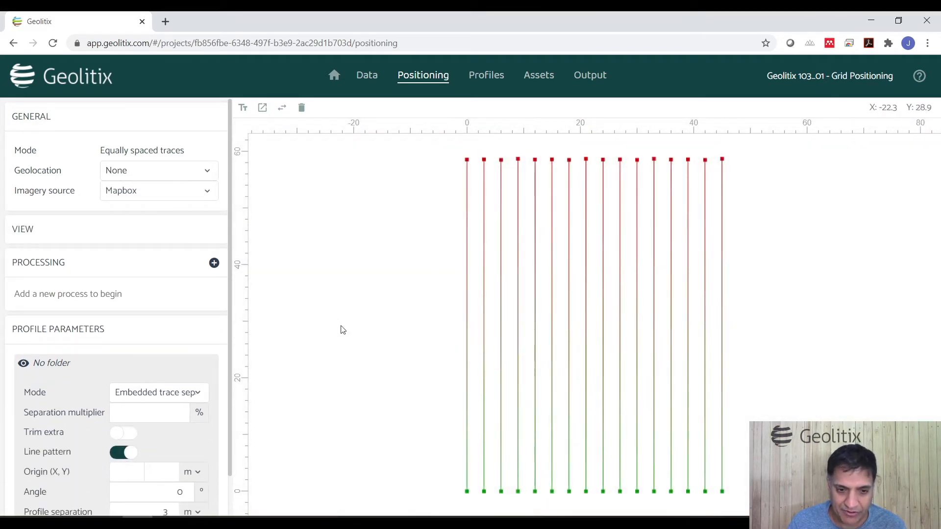
left_click(156, 194)
left_click(150, 217)
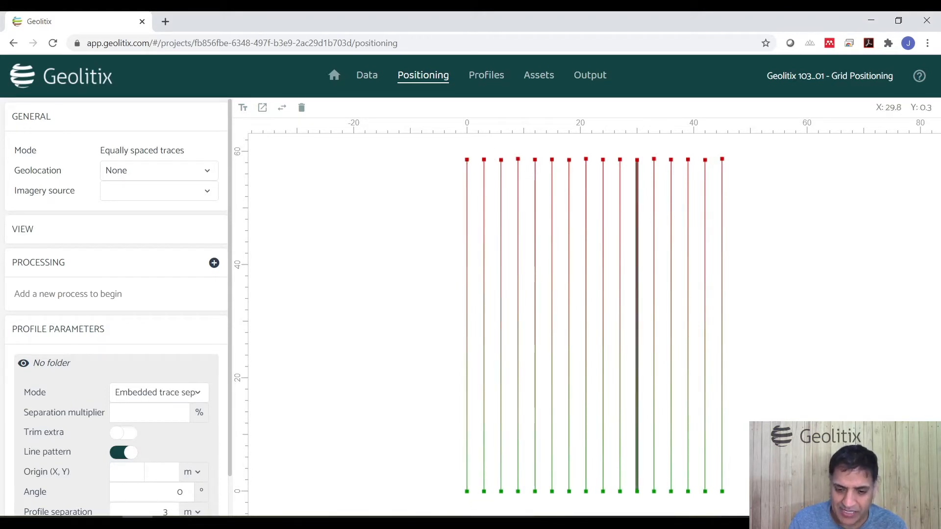
Step: Set the line pattern to Reverse even
scroll(768, 418, "down", 1)
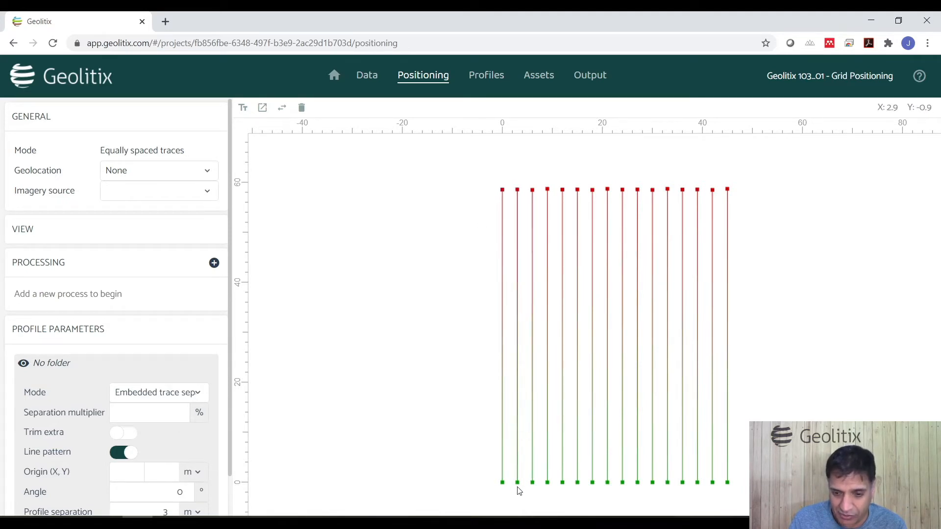
scroll(176, 330, "down", 1)
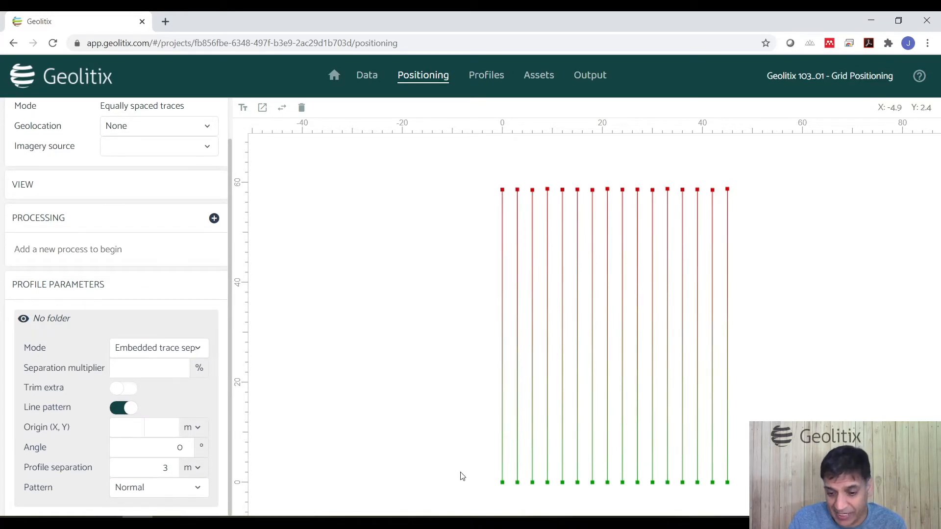
left_click(170, 492)
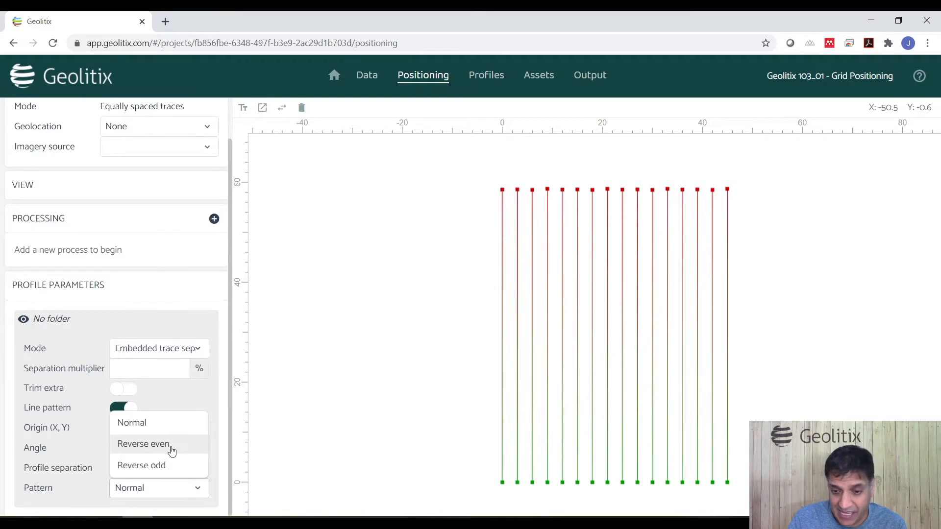
left_click(172, 449)
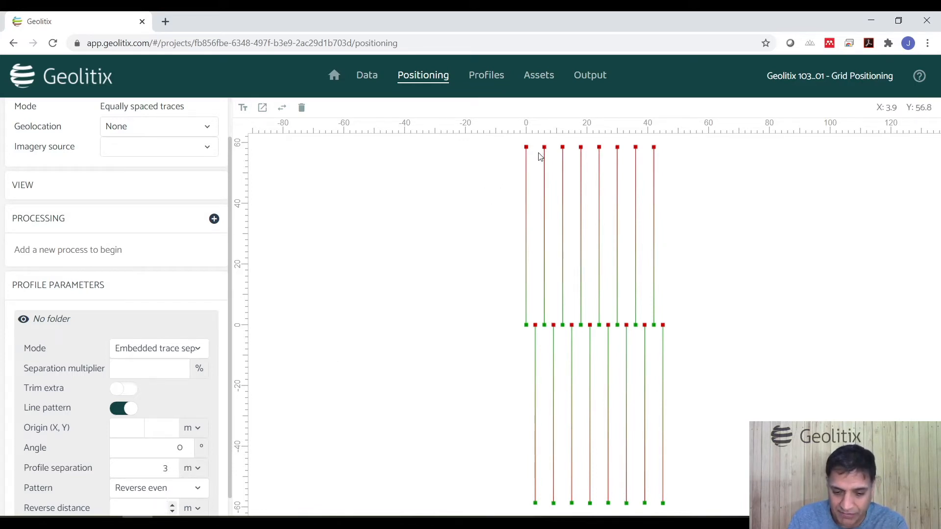
left_click(407, 292)
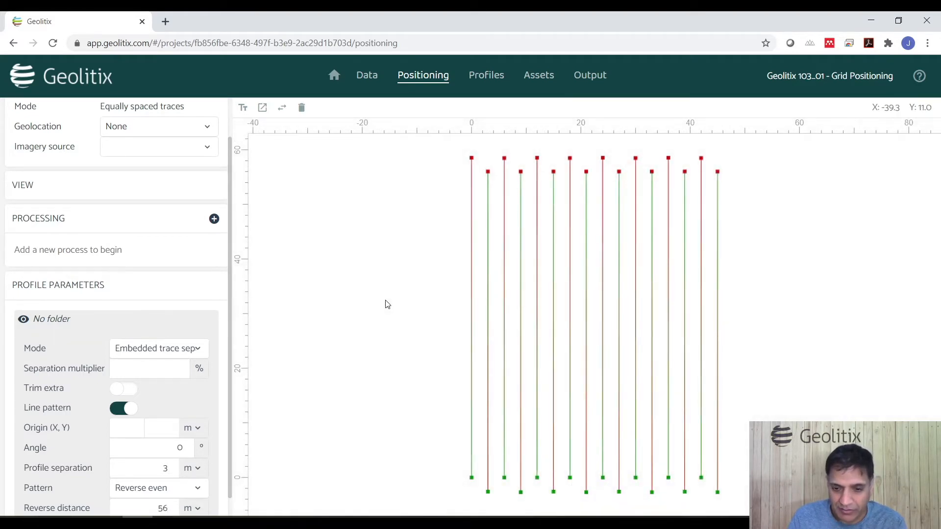
Step: Set the reverse distance to 58 m
double_click(160, 506)
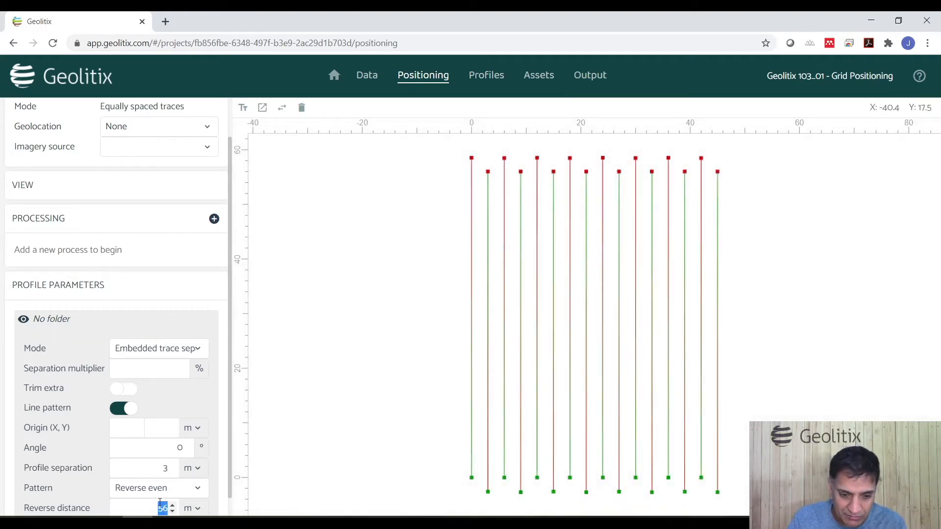
type("58")
left_click(327, 410)
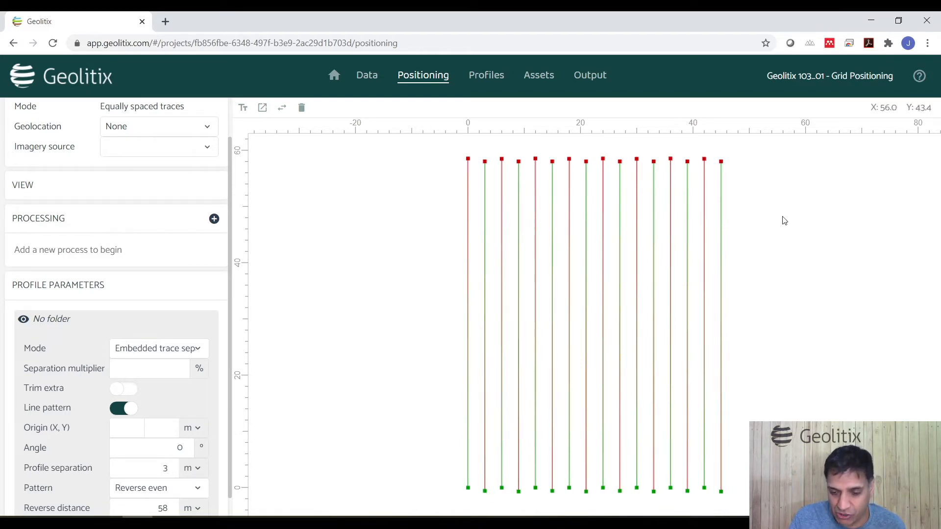
Step: Open a profile from the grid, step to Profile 2 via the minimap, and return to positioning
double_click(470, 480)
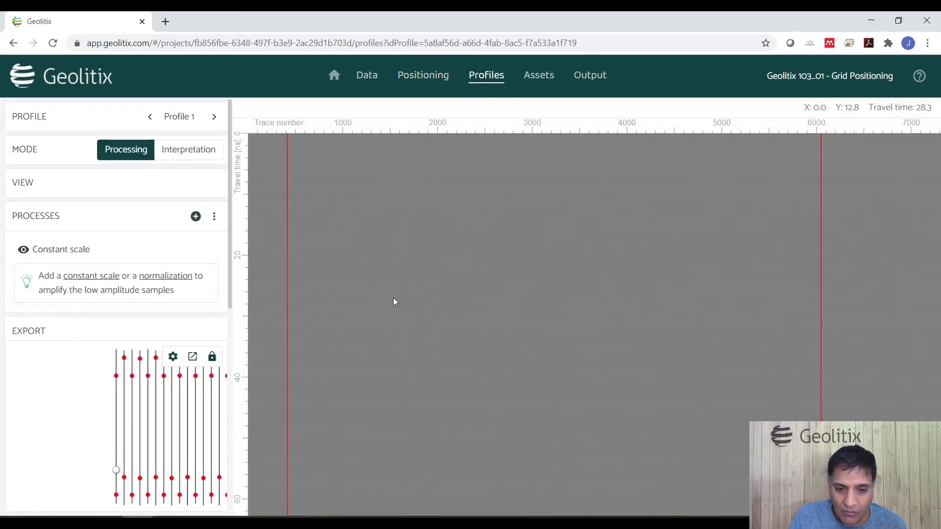
left_click(124, 406)
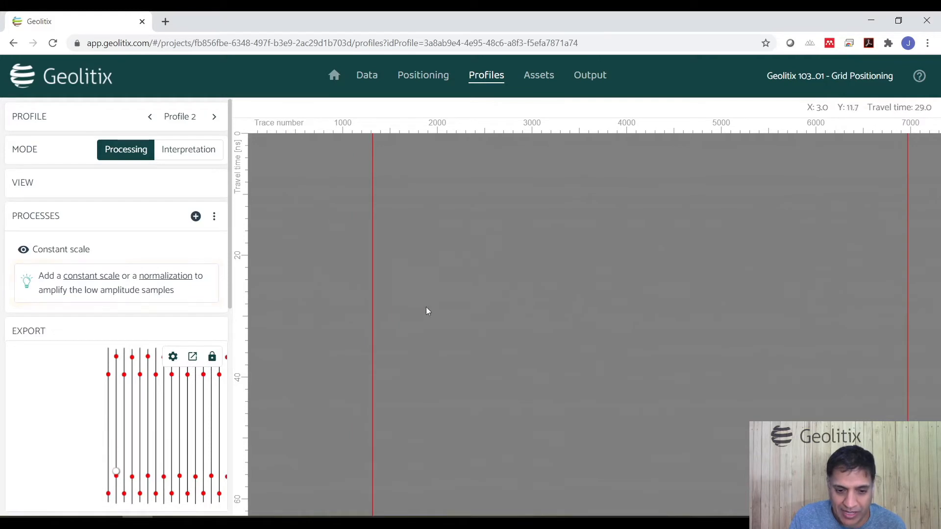
left_click(435, 77)
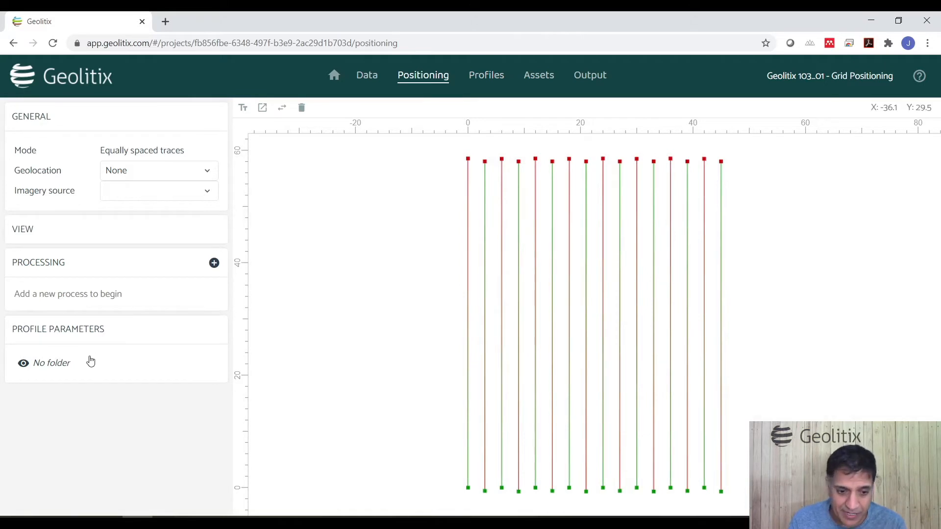
Step: Set the line pattern back to Normal
left_click(74, 365)
scroll(131, 404, "down", 1)
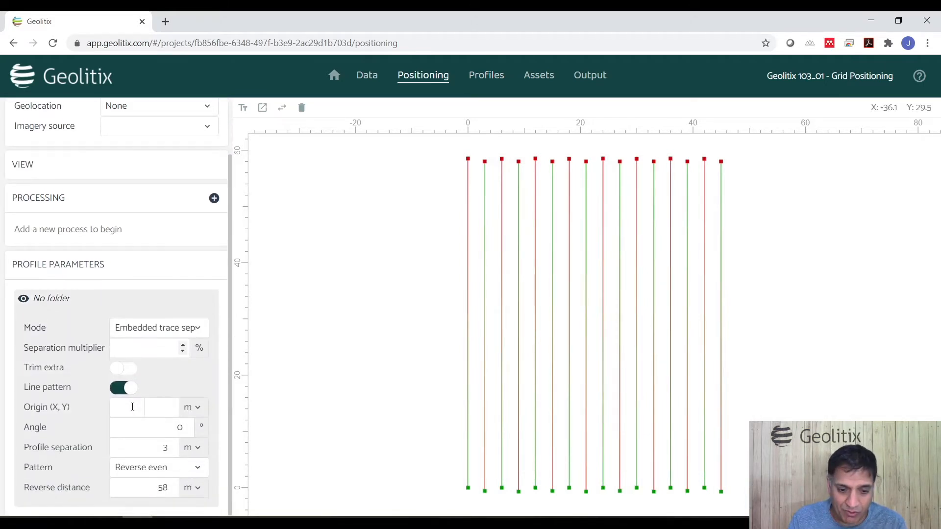
left_click(151, 471)
left_click(157, 412)
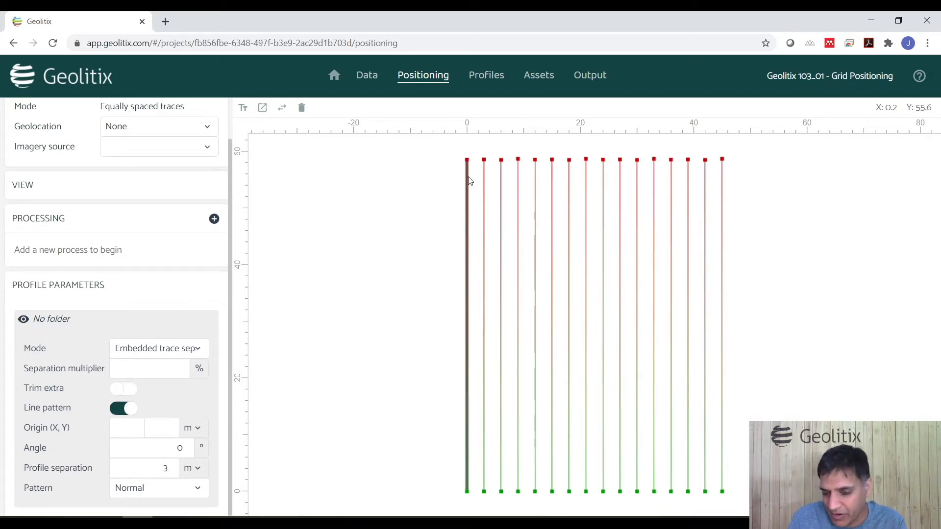
Step: Enable Trim extra with 55 m, then switch Trim extra off again
left_click(131, 389)
double_click(164, 389)
type("55")
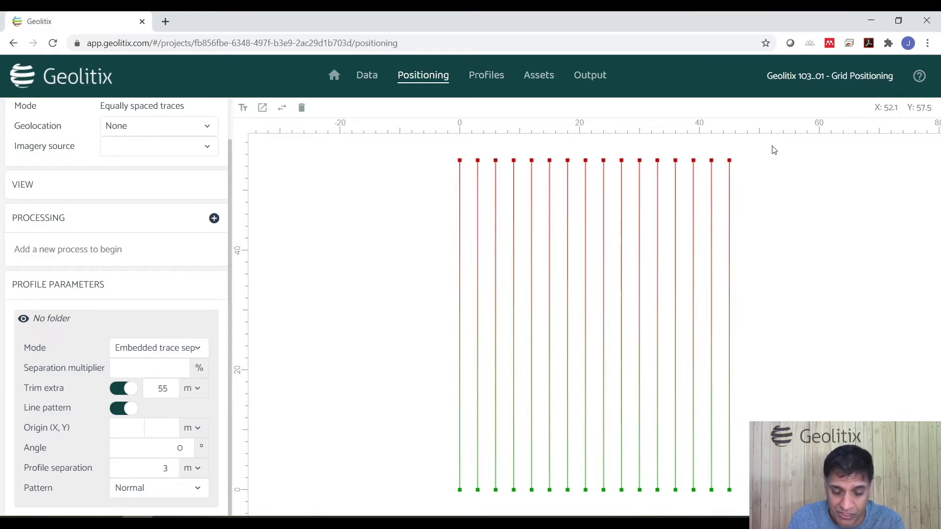
left_click(130, 391)
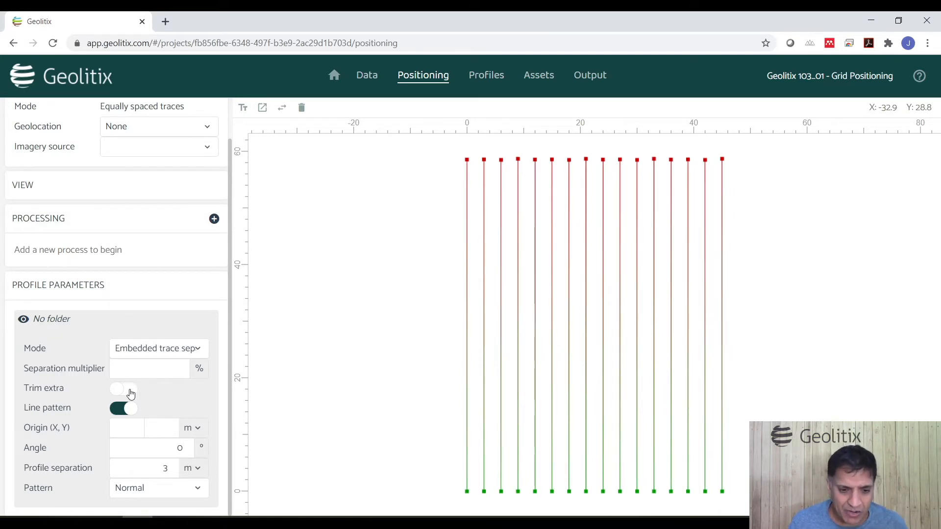
Step: Set the profile parameters mode to Trace separation
left_click(148, 365)
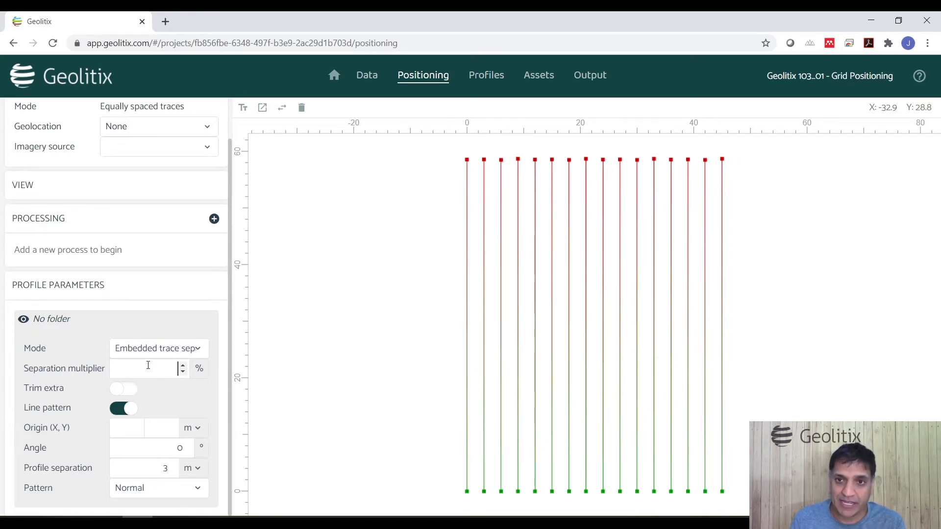
left_click(200, 352)
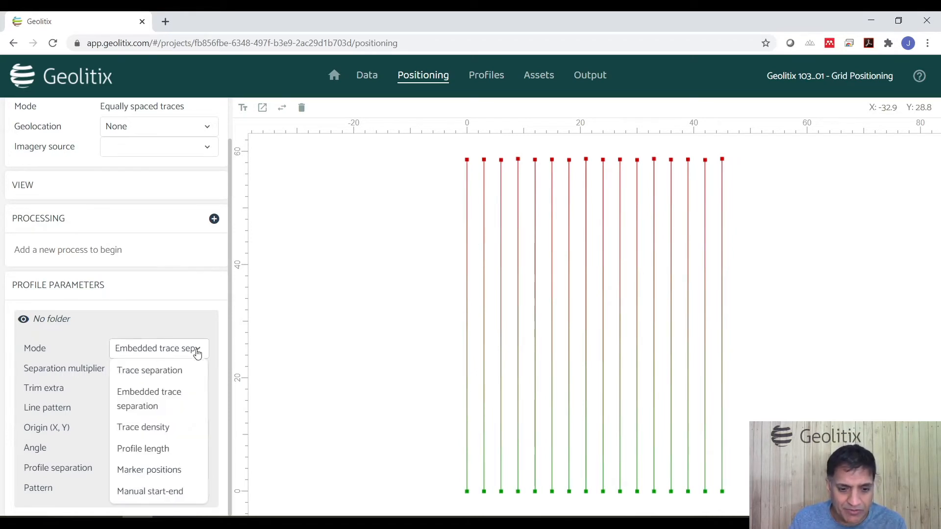
left_click(170, 374)
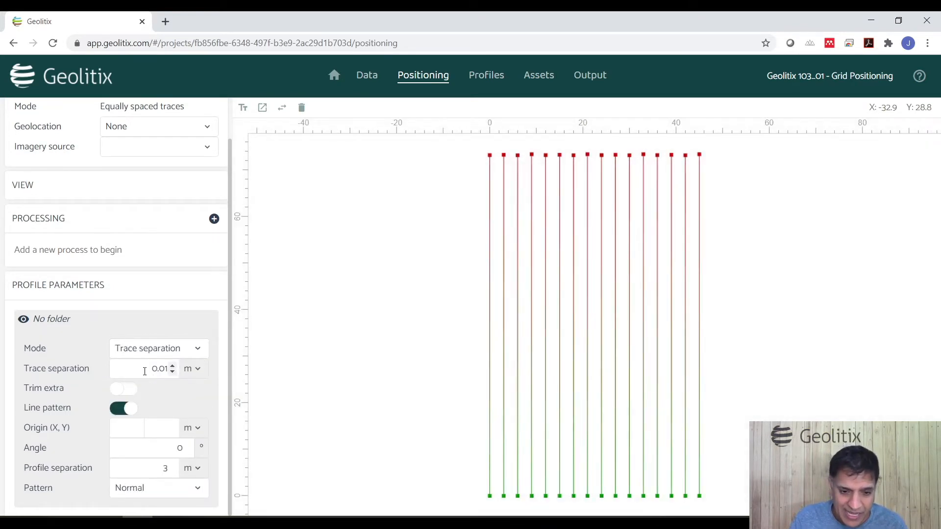
Step: Set the trace separation to 0.02 m
left_click_drag(169, 369, 166, 368)
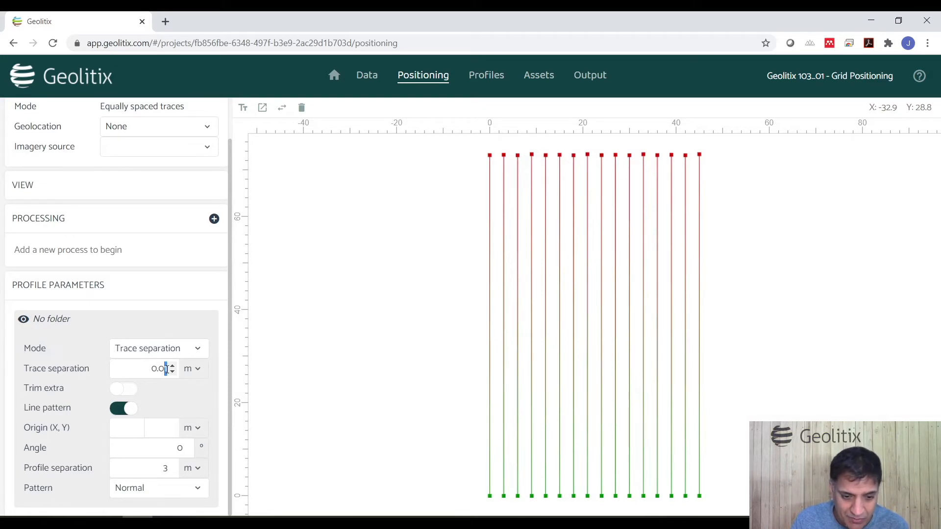
type("2")
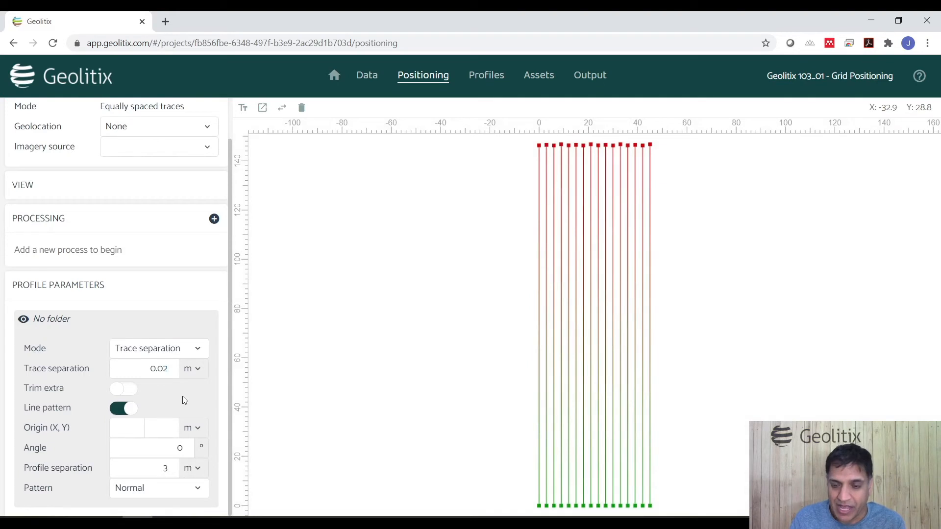
Step: Switch the profile parameters mode to Trace density
left_click(181, 357)
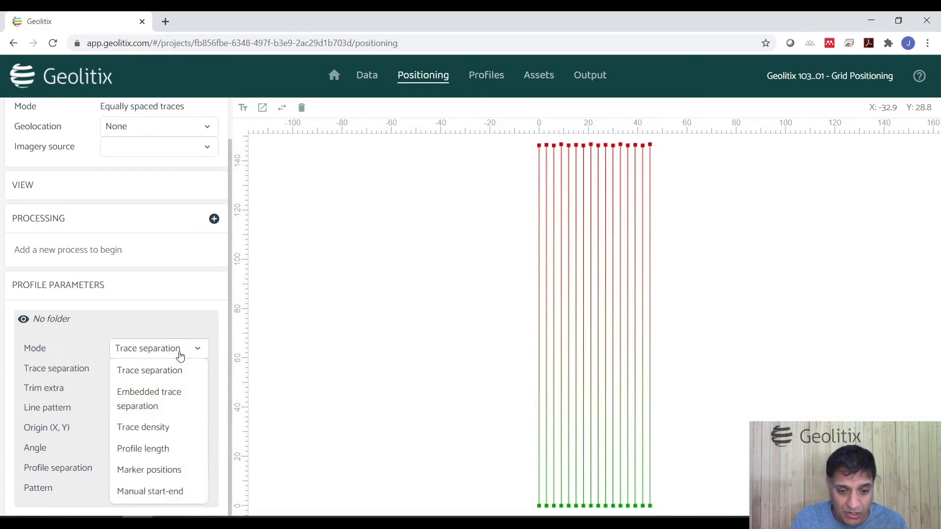
left_click(159, 427)
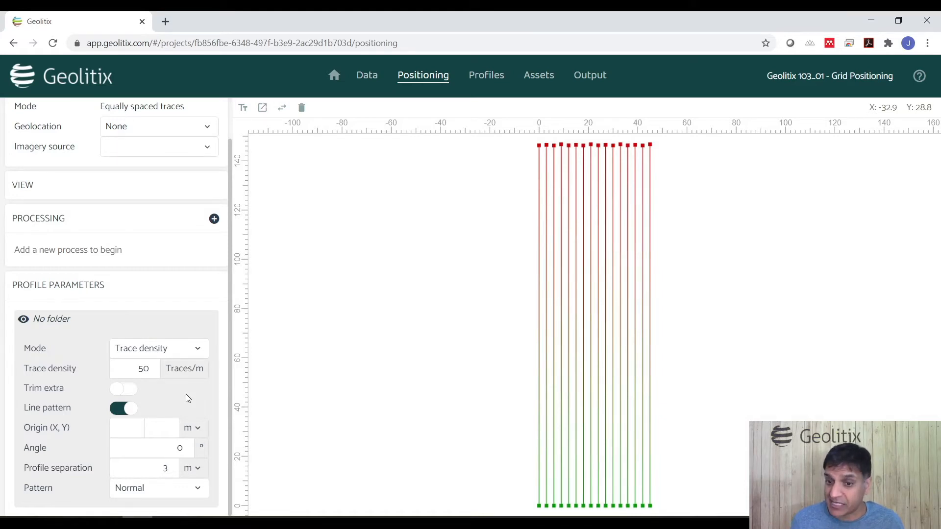
Step: Switch the mode to Profile length and set the profile length to 57 m
left_click(173, 350)
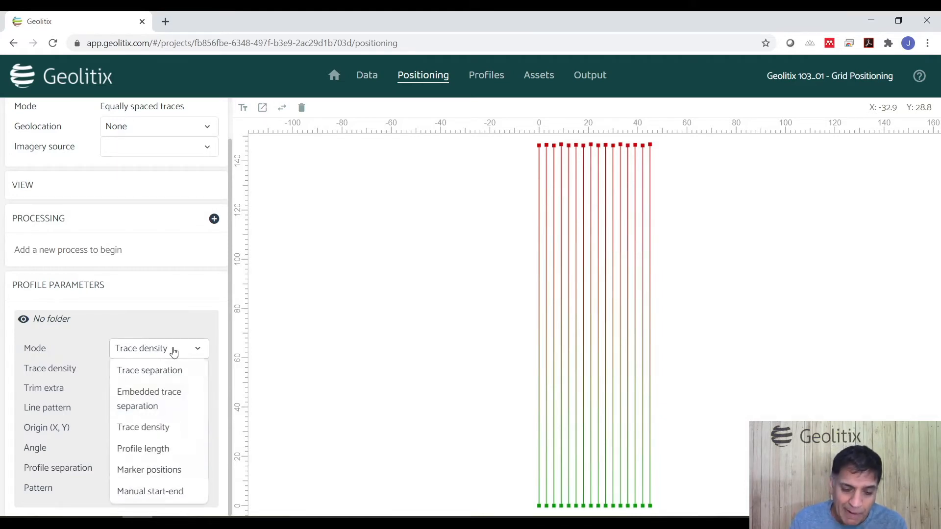
left_click(150, 448)
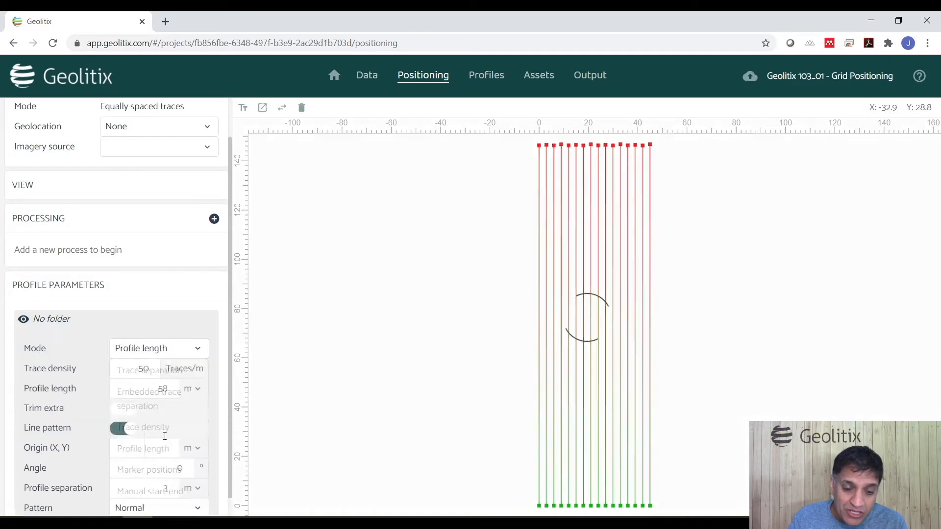
double_click(144, 387)
type("58")
double_click(157, 392)
type("5")
left_click(186, 411)
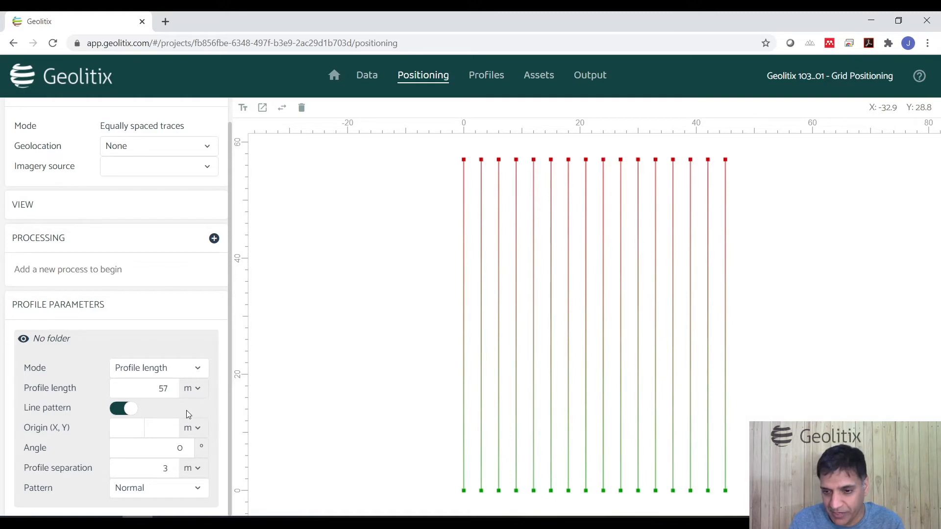
Step: Switch the mode to Marker positions and remove all existing marker positions
left_click(178, 374)
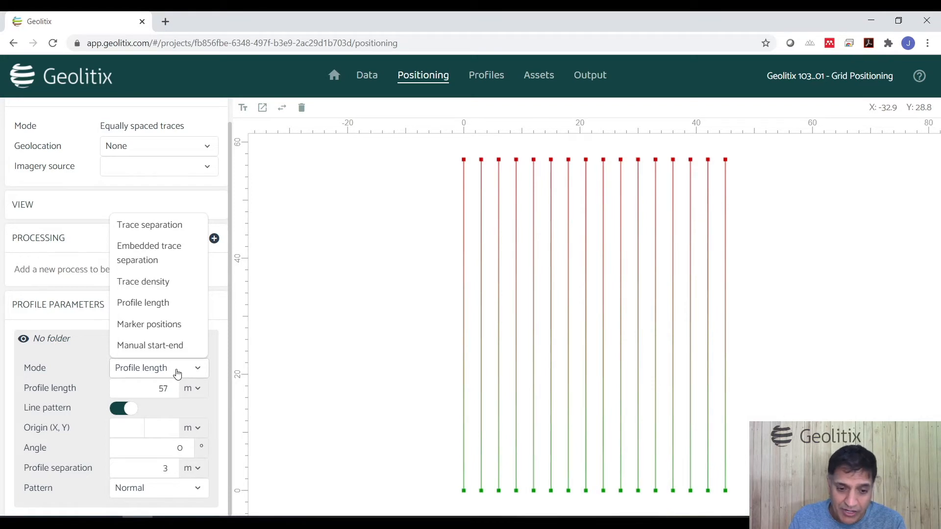
left_click(153, 324)
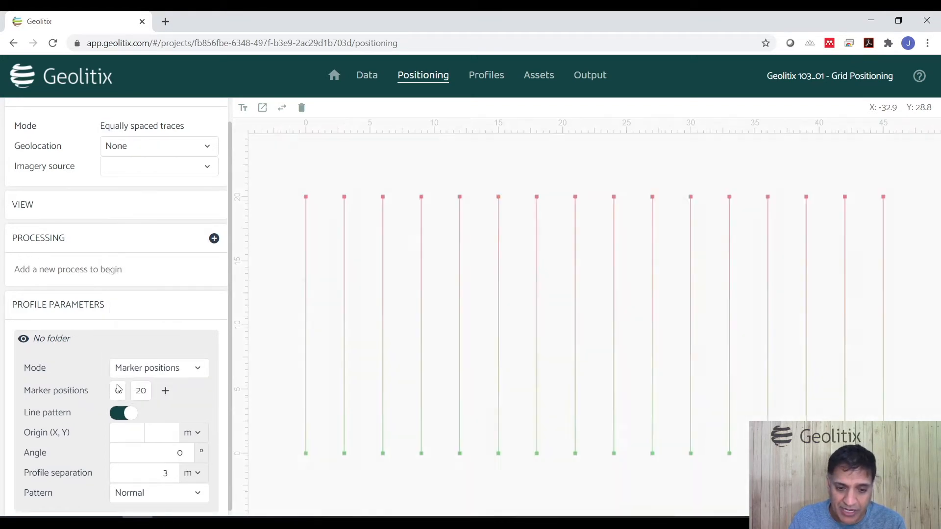
left_click(140, 391)
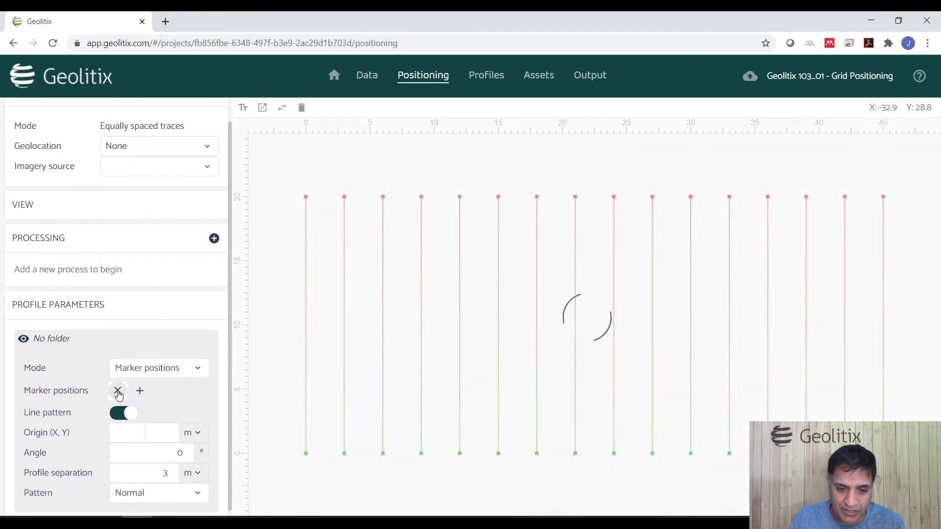
left_click(118, 395)
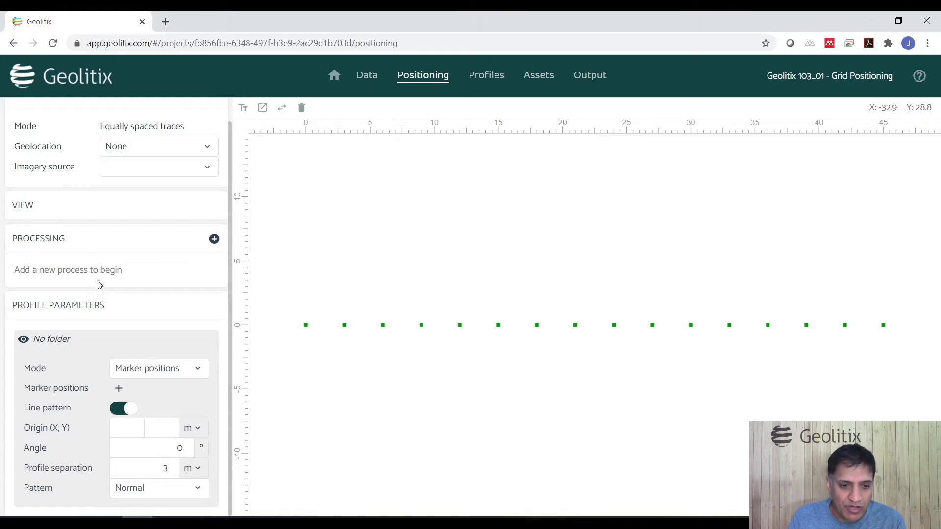
Step: Expand the view section and turn on Show markers
left_click(90, 212)
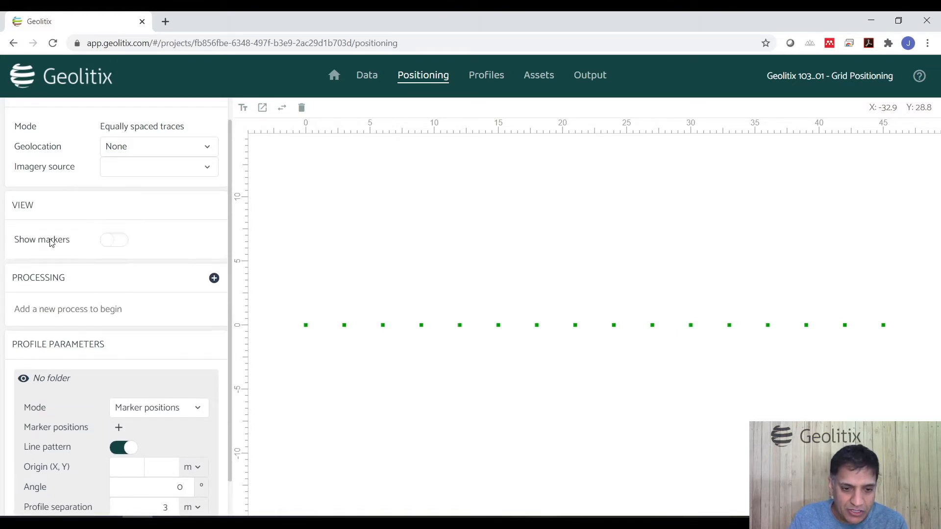
left_click(109, 240)
Step: Switch the profile parameters mode to Embedded trace separation
left_click(170, 409)
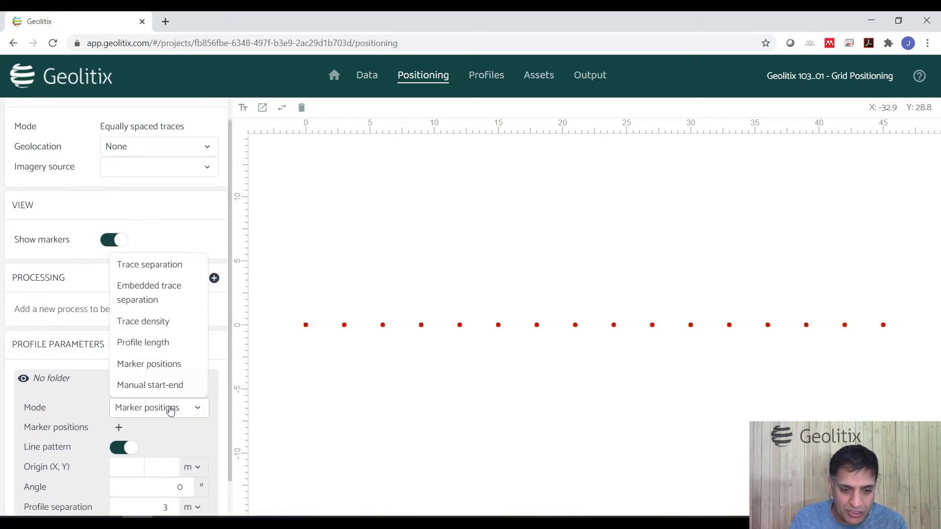
left_click(150, 292)
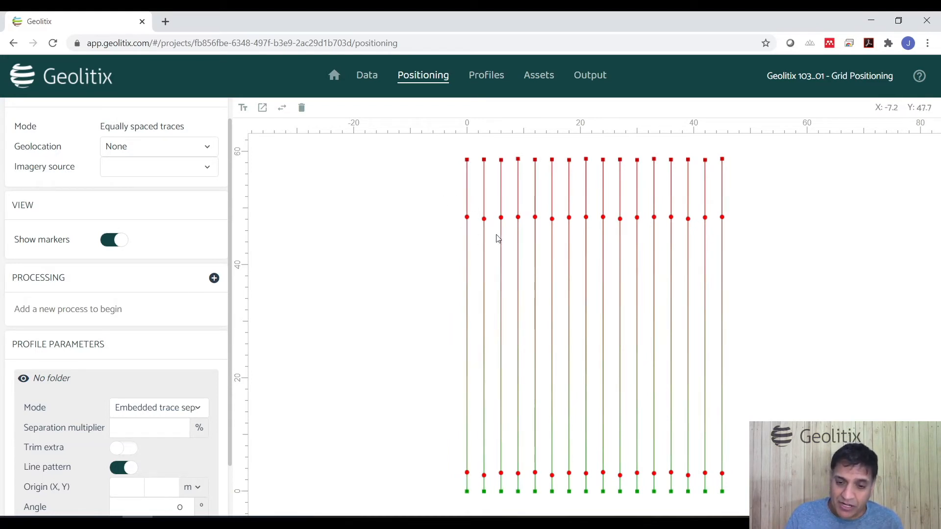
Step: Open Profile 1 from the grid to inspect it and return to positioning
left_click(466, 304)
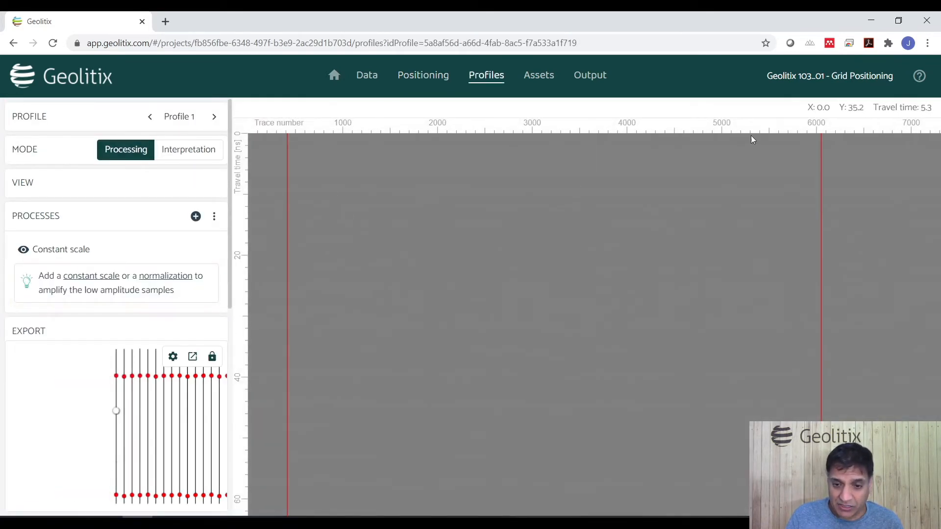
left_click(424, 83)
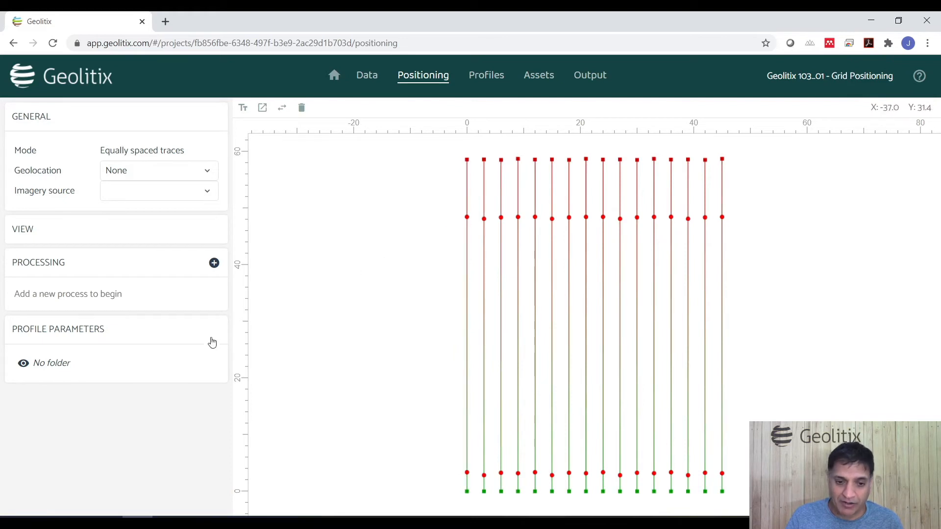
Step: Switch the mode to Marker positions and add marker positions at 0 and 48 m
left_click(66, 365)
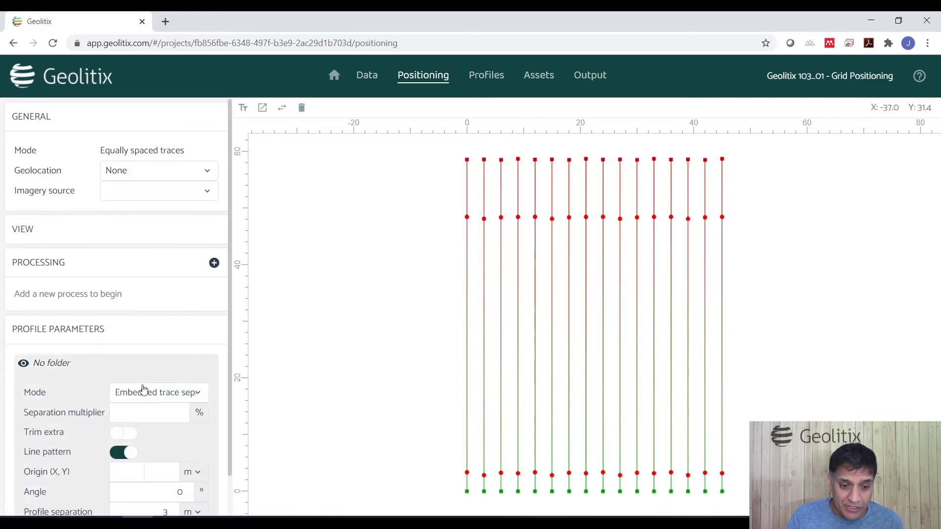
left_click(170, 398)
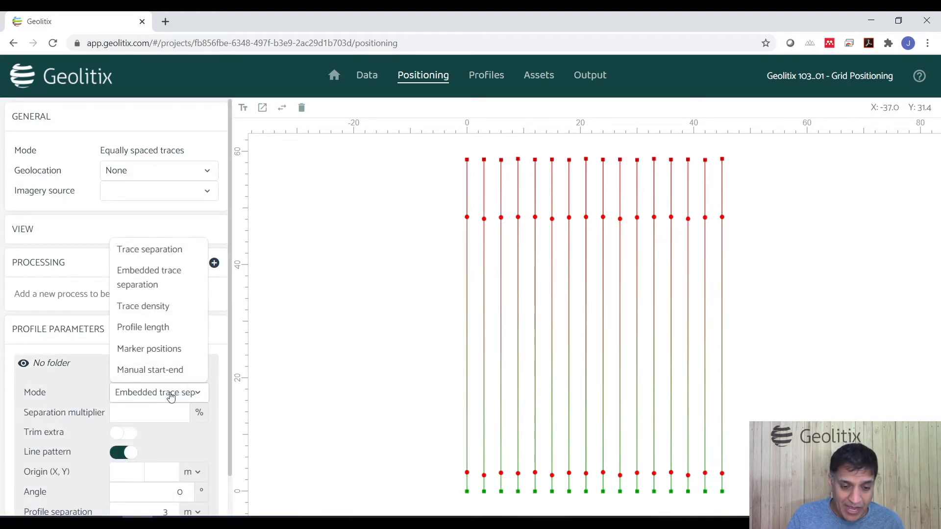
left_click(162, 349)
left_click(121, 415)
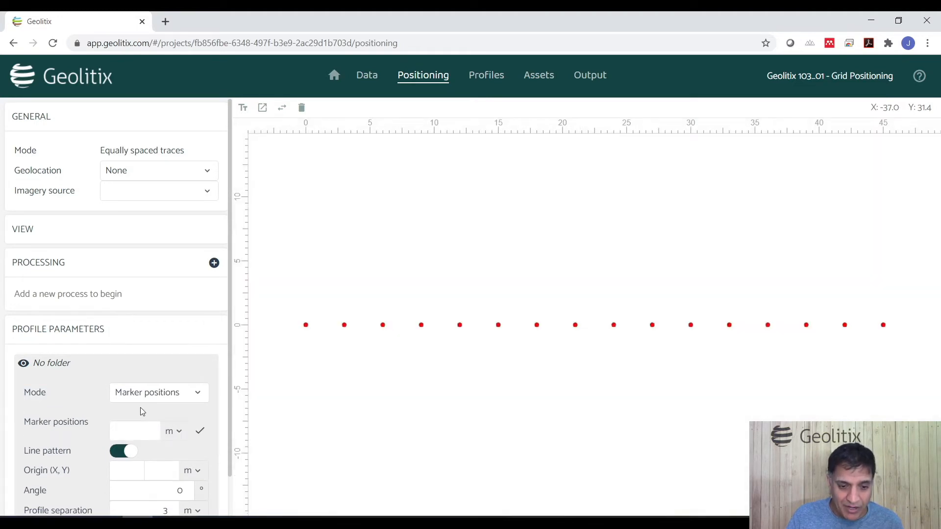
type("0")
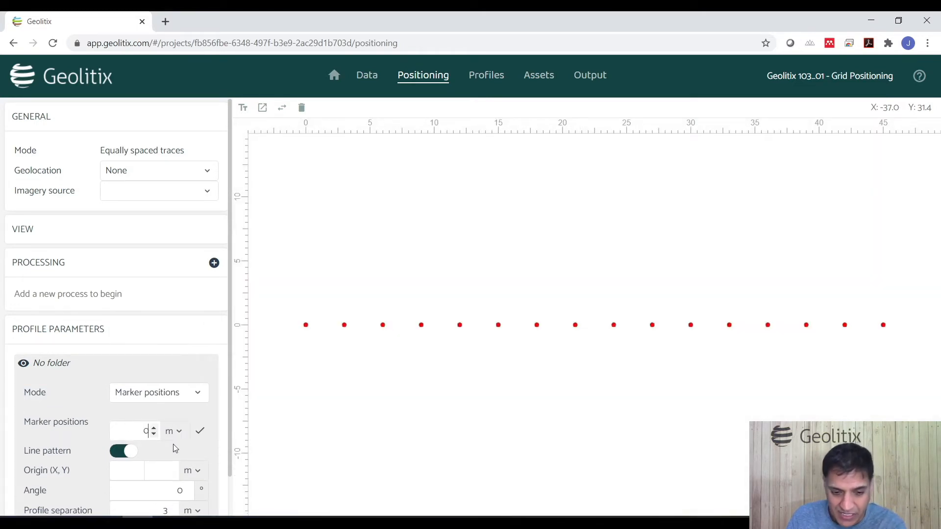
left_click(200, 431)
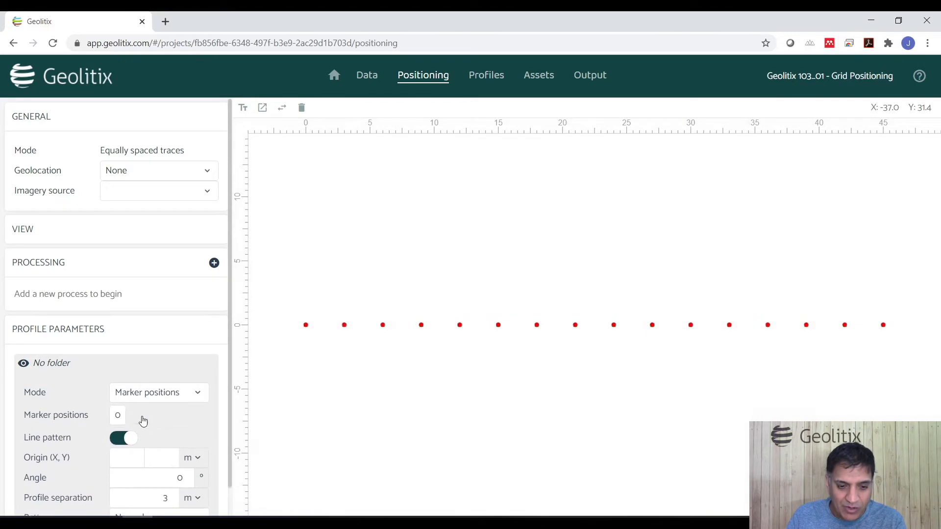
left_click(140, 415)
type("48")
left_click(200, 438)
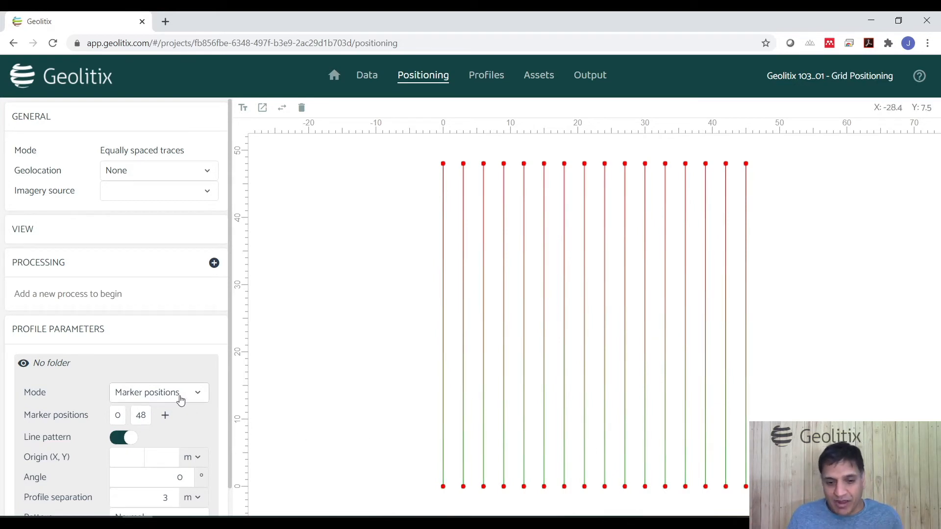
Step: Remove both marker positions, 48 and 0
left_click(142, 415)
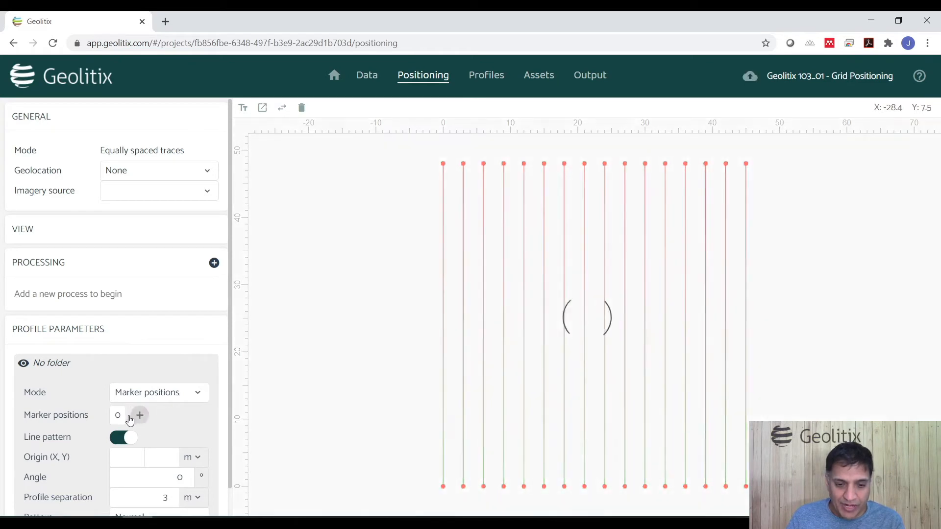
left_click(115, 415)
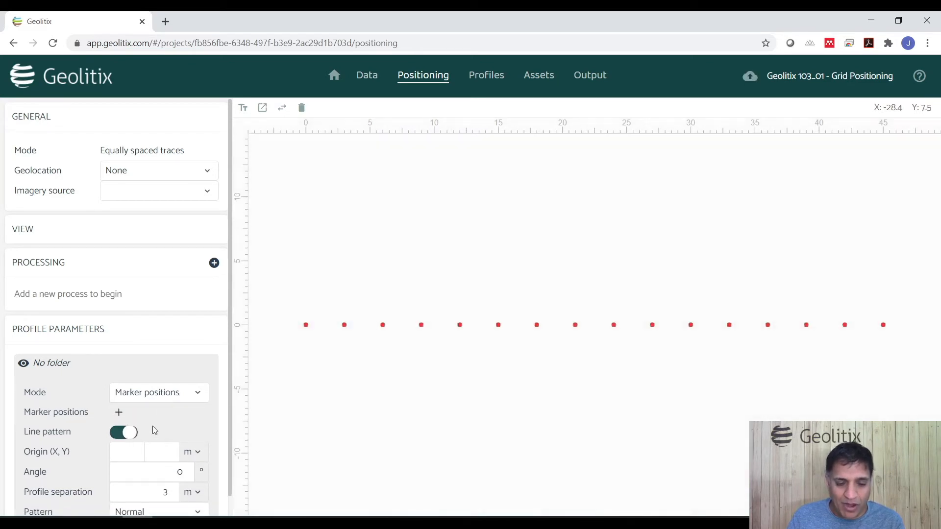
Step: Switch the mode to Embedded trace separation and turn Line pattern back on
left_click(157, 402)
left_click(168, 273)
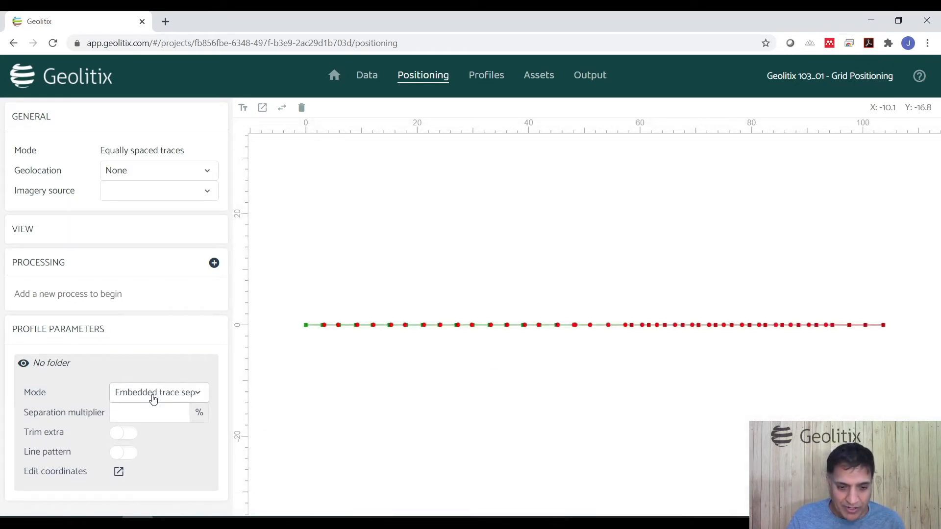
left_click(135, 454)
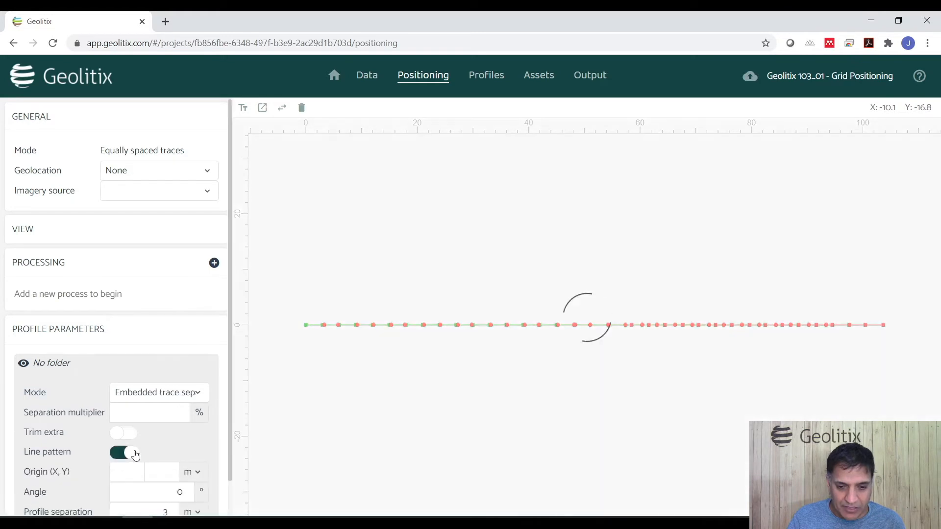
Step: Switch the profile parameters mode back to Trace separation
scroll(185, 454, "down", 1)
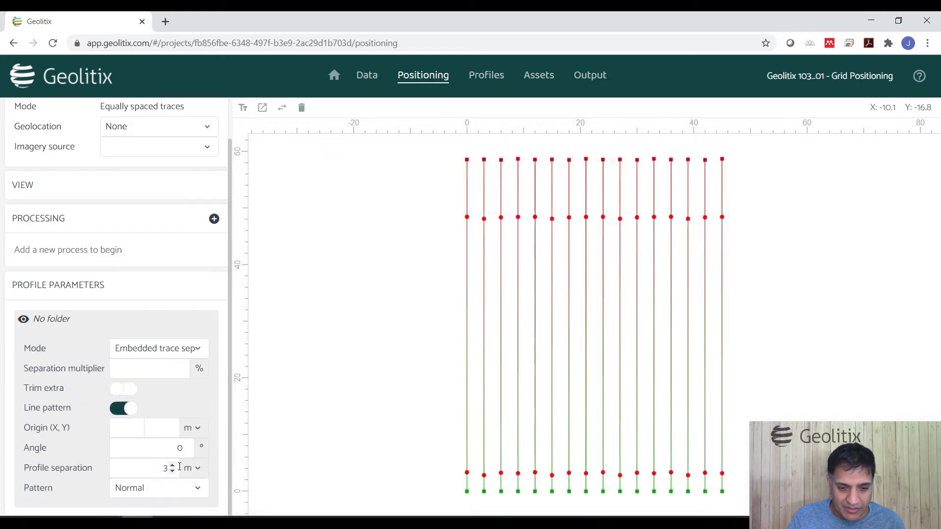
left_click(169, 353)
left_click(168, 372)
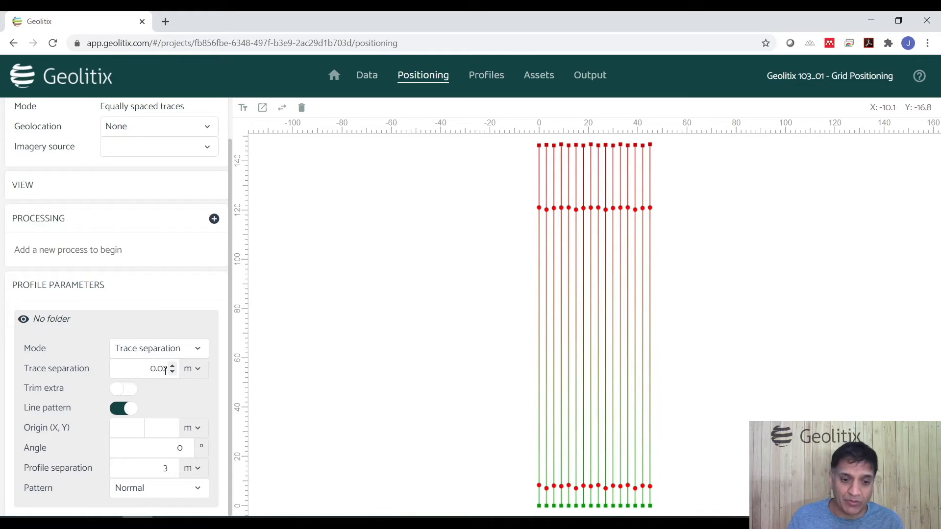
Step: Switch the mode to Manual start-end and open the manual coordinates editor
left_click(149, 349)
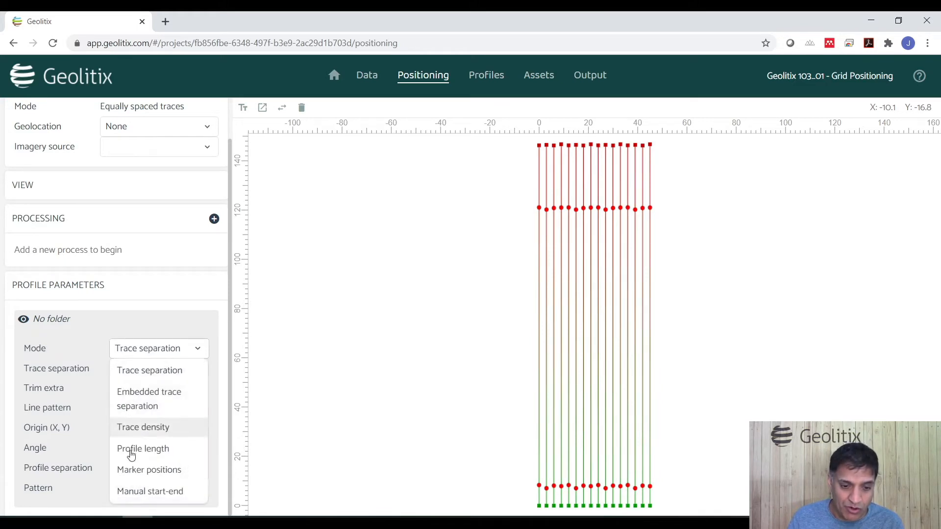
left_click(142, 493)
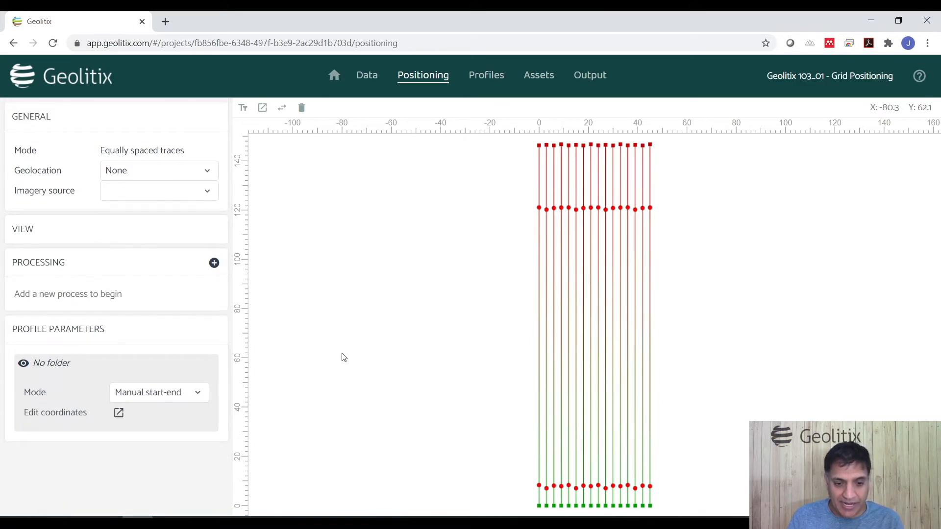
left_click(118, 413)
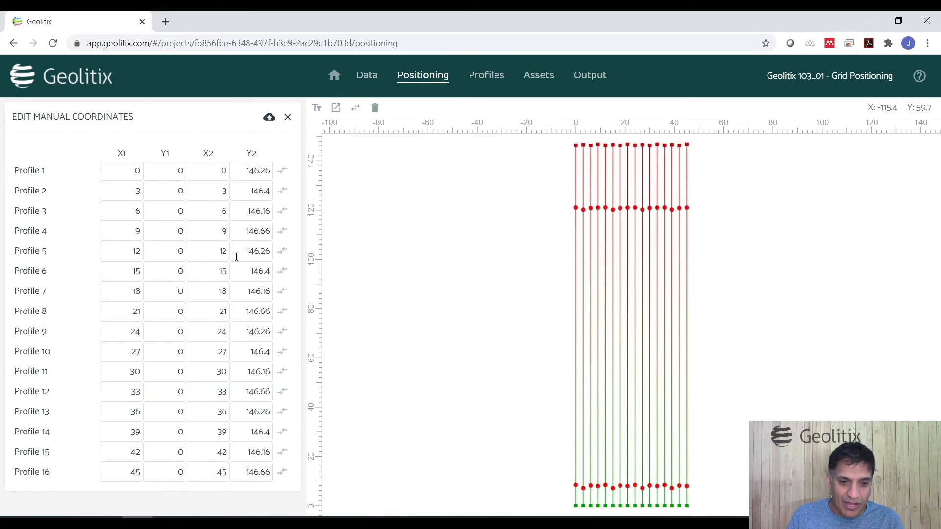
Step: Import coordinates from the file Both in same row.xlsx
left_click(269, 117)
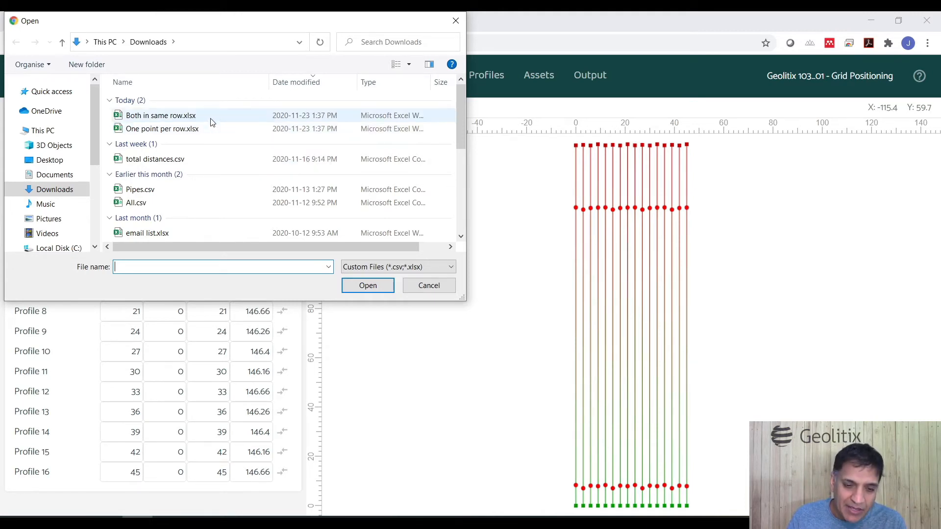
double_click(210, 118)
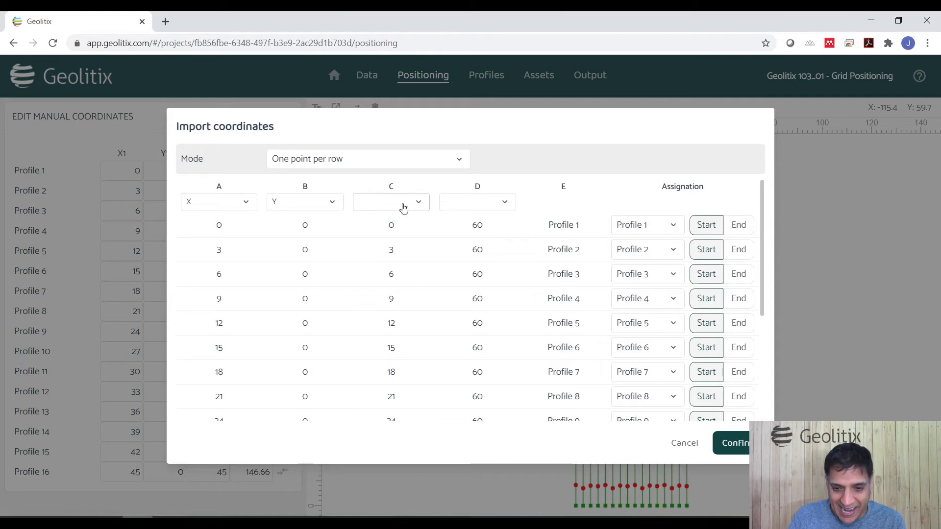
Step: Map the import columns A to D as X, Y, X and Y in One point per row mode
left_click(214, 209)
left_click(210, 243)
left_click(292, 205)
left_click(281, 268)
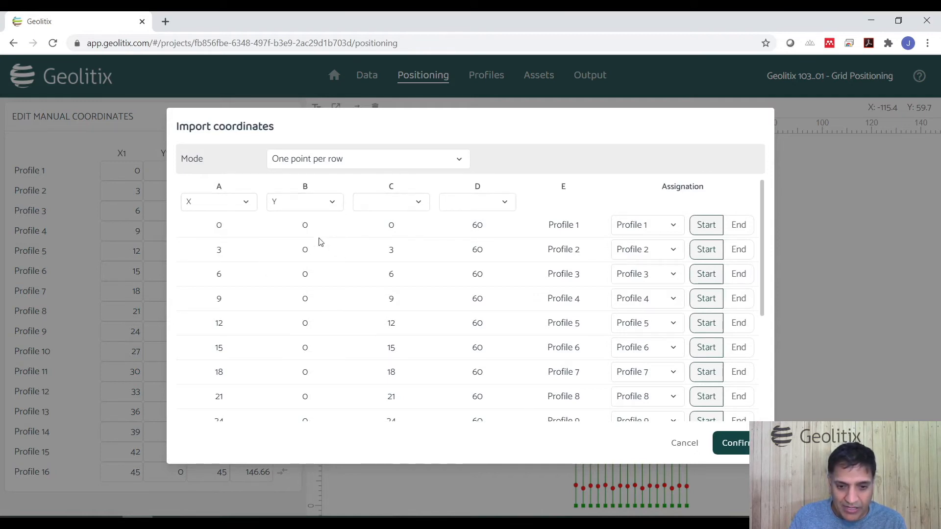
left_click(378, 203)
left_click(367, 243)
left_click(463, 207)
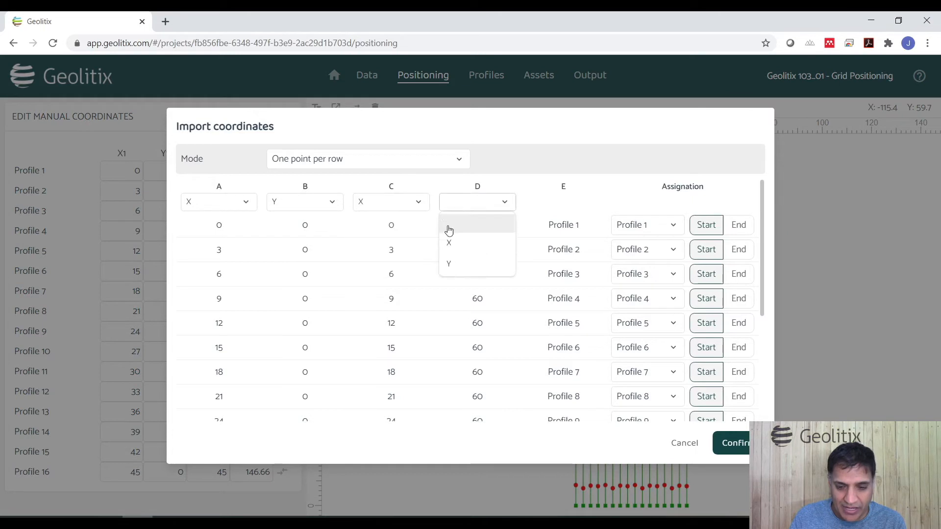
left_click(454, 270)
Step: Switch the import mode to Start and end in same row and map columns C and D to X2 and Y2
left_click(365, 169)
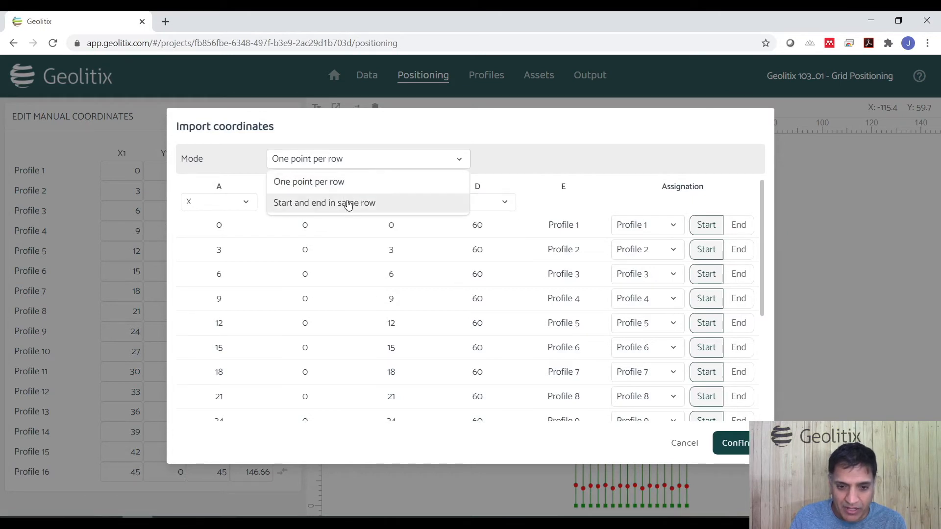
left_click(294, 202)
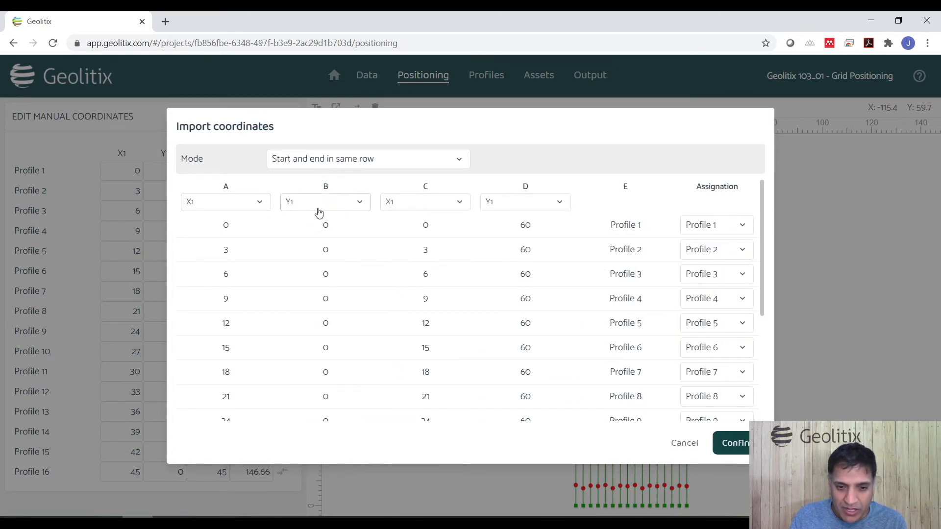
left_click(424, 207)
left_click(414, 293)
left_click(502, 205)
left_click(495, 305)
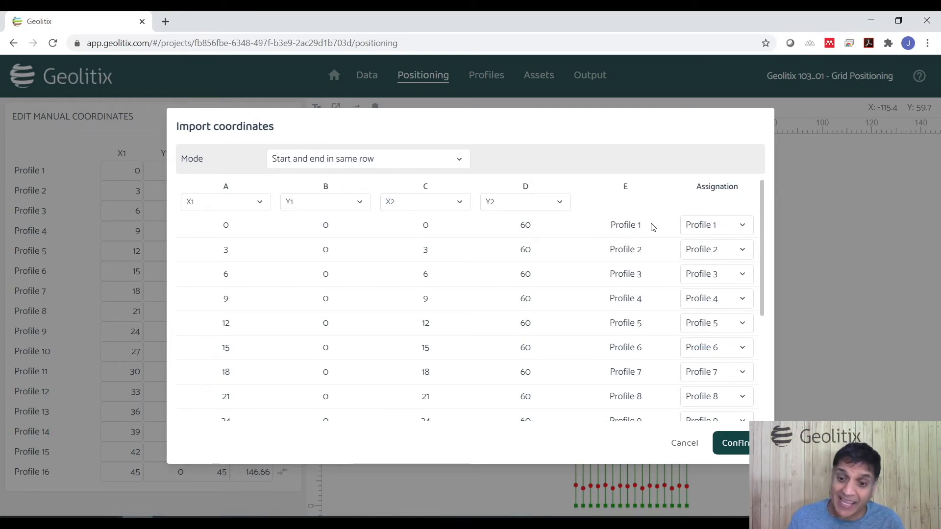
Step: Keep Profile 1 and Profile 2 assigned to the first two rows and confirm the coordinate import
left_click(718, 231)
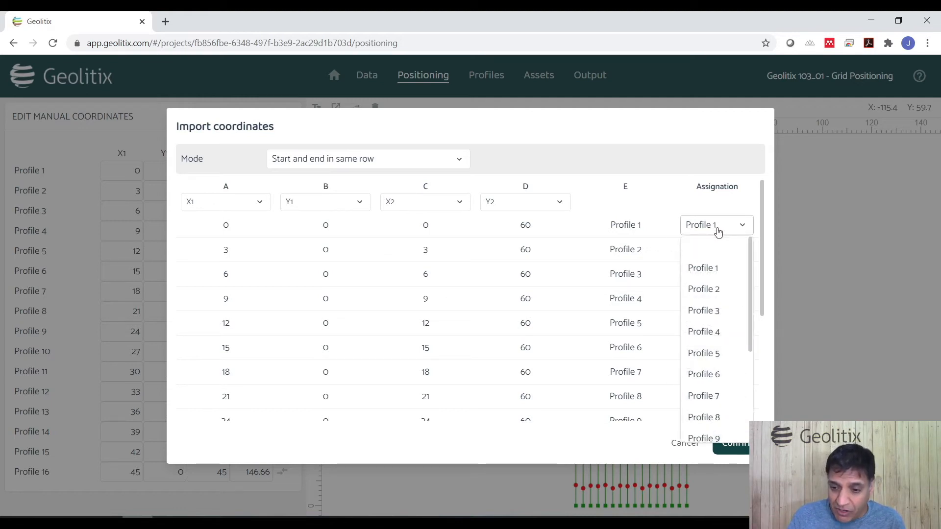
left_click(710, 269)
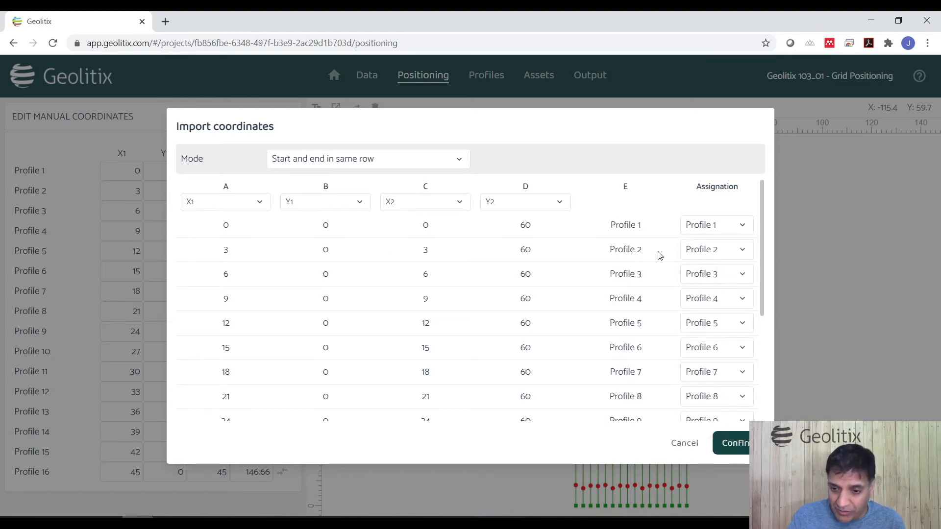
left_click(716, 253)
left_click(710, 314)
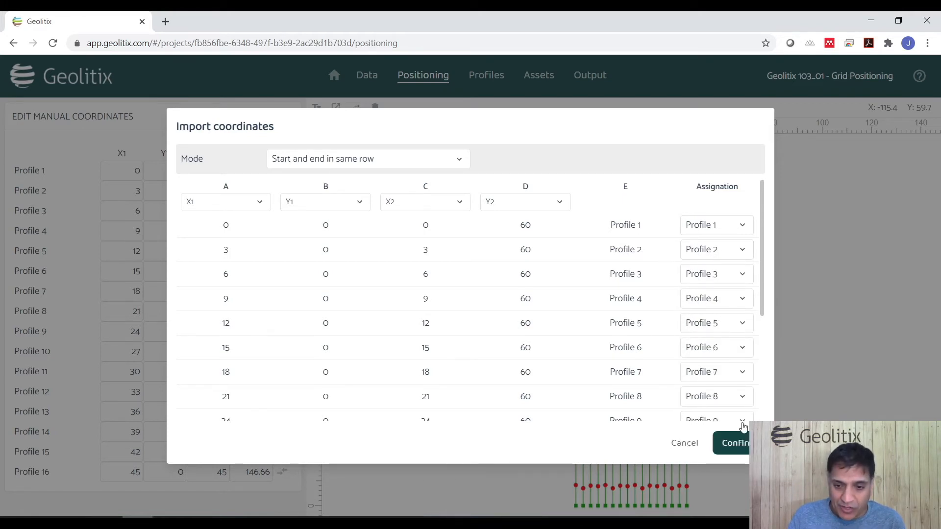
left_click(742, 445)
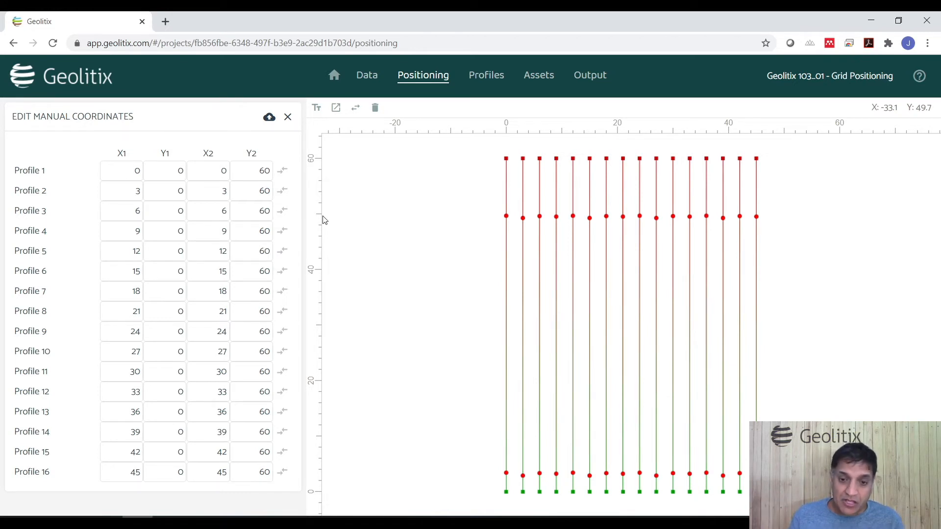
Step: Import One point per row.xlsx and assign the first two rows as Profile 1 start and Profile 1 end
left_click(269, 116)
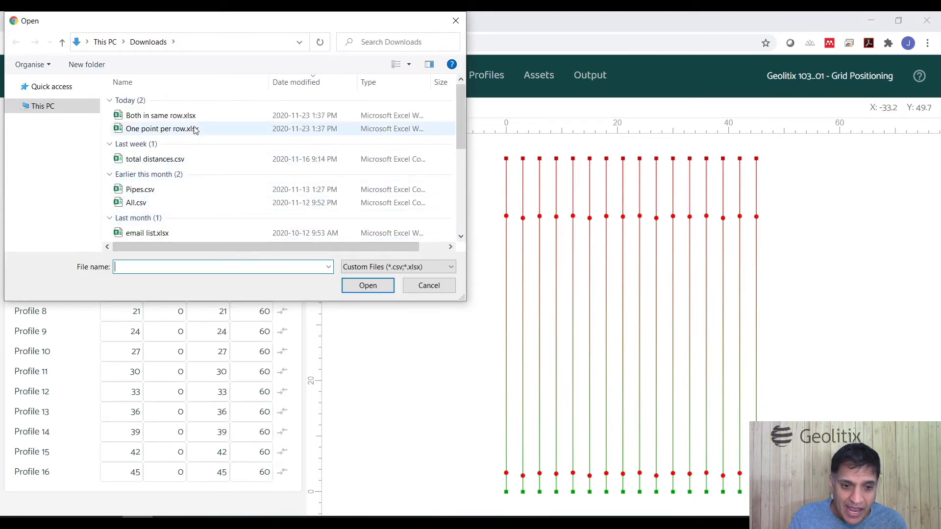
double_click(214, 131)
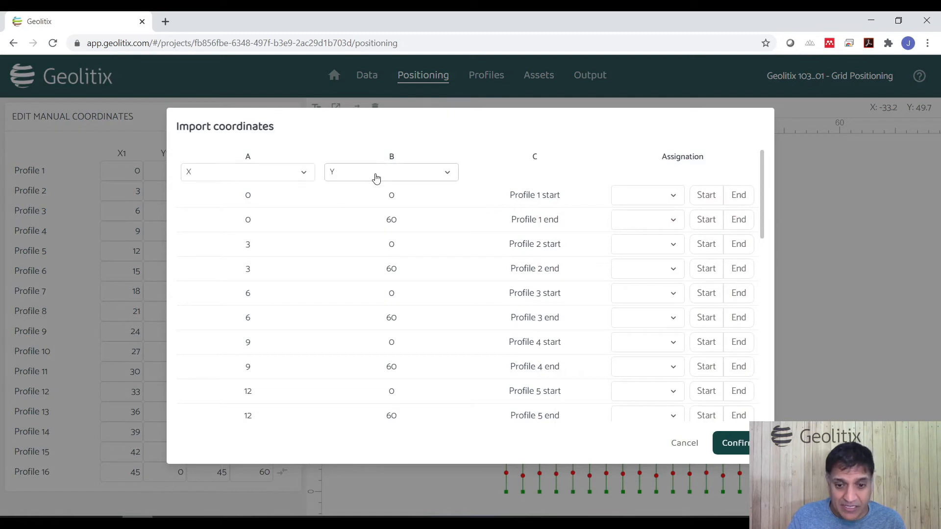
left_click(634, 199)
left_click(635, 239)
left_click(705, 195)
left_click(624, 227)
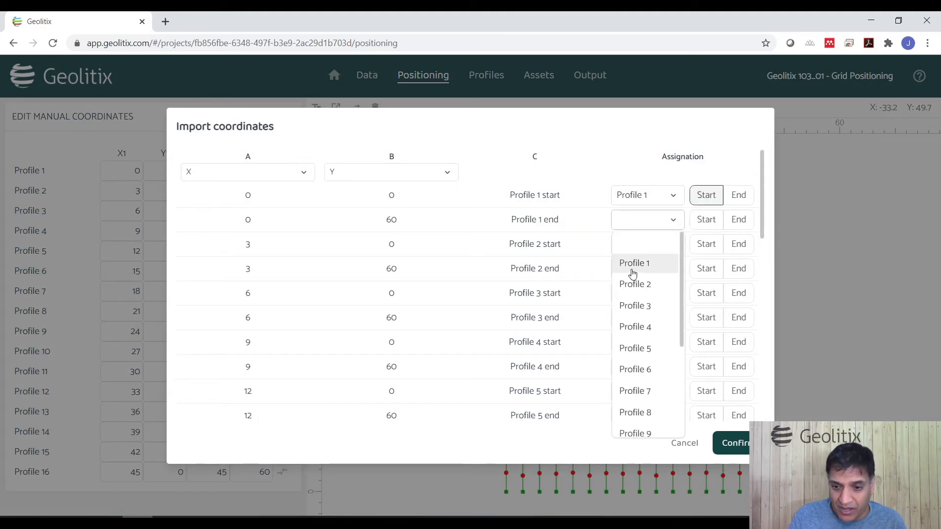
left_click(632, 265)
left_click(737, 220)
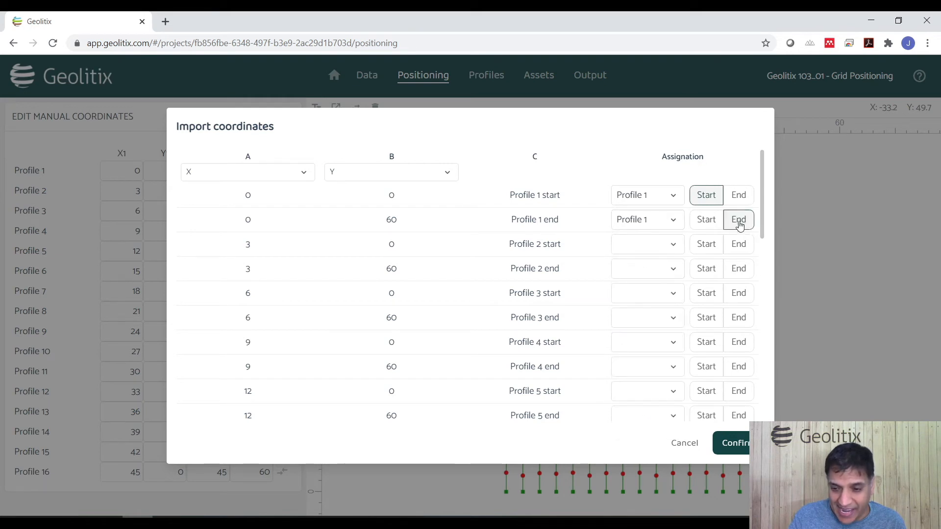
Step: Assign the next rows as Profile 2 start and Profile 3 end, then cancel the import
left_click(635, 246)
left_click(638, 310)
left_click(705, 244)
left_click(651, 269)
left_click(645, 355)
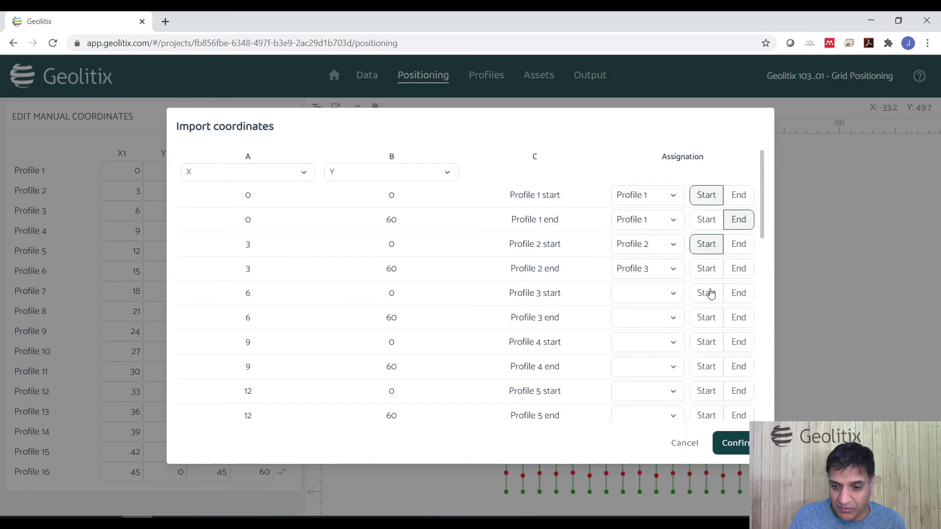
left_click(738, 268)
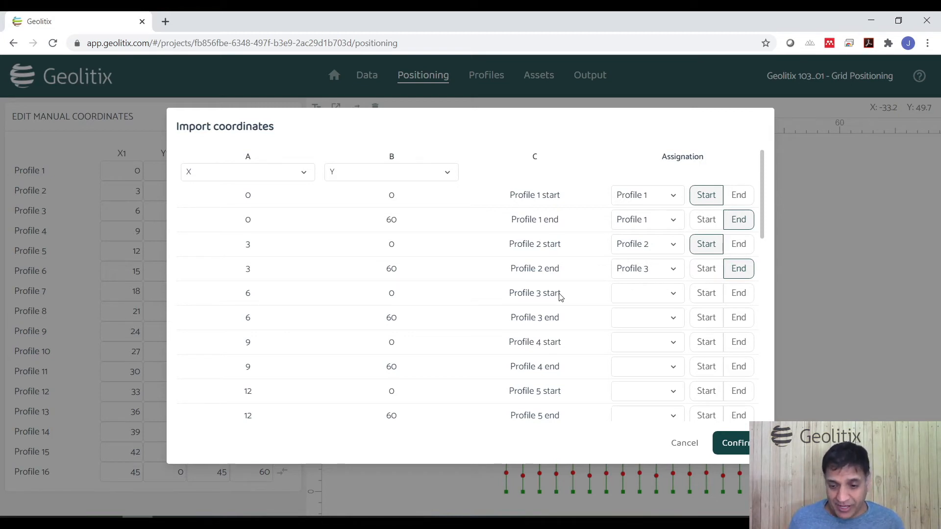
left_click(672, 444)
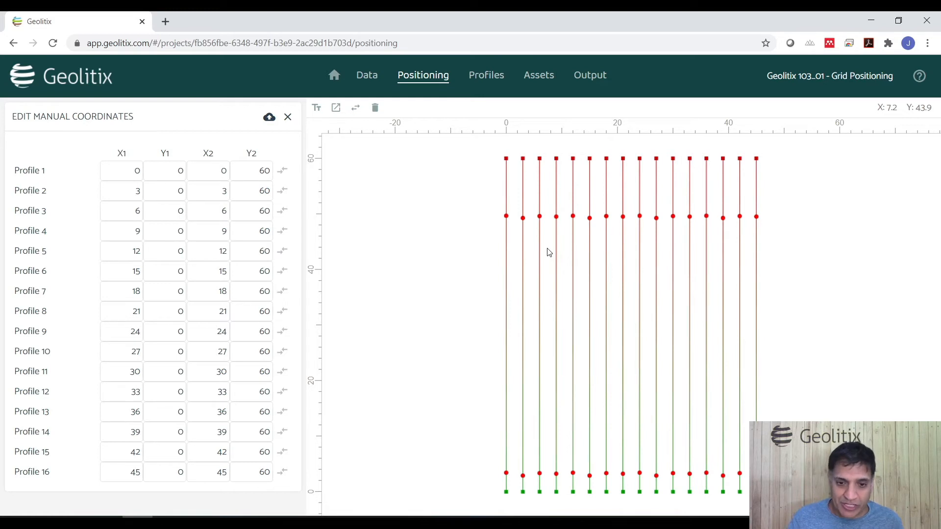
Step: Open the Geolitix 103_02 - Bi-directional grid project from the projects home
left_click(371, 78)
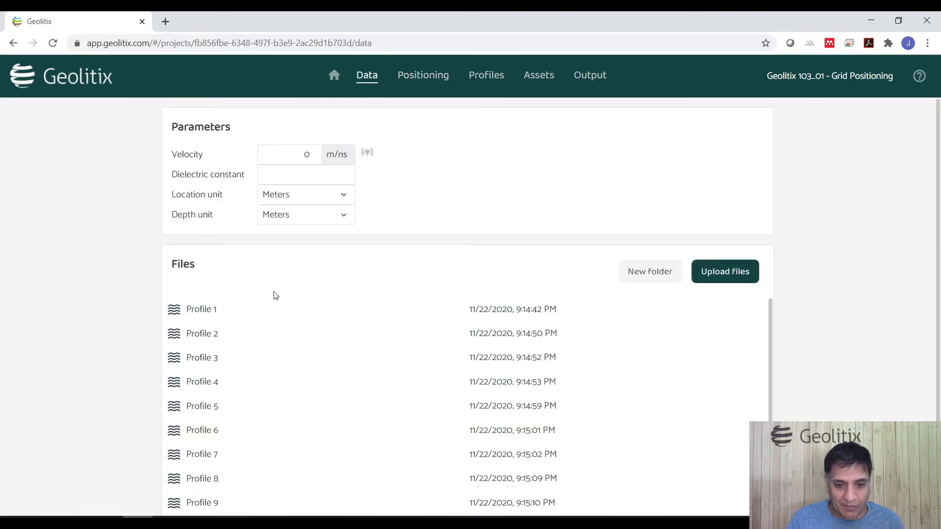
left_click(335, 75)
double_click(429, 396)
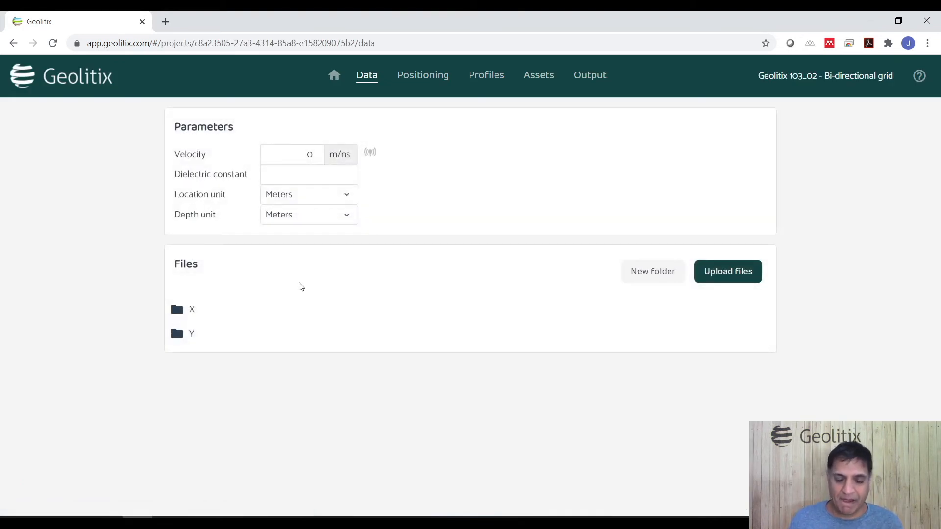
Step: Browse the profile files inside the X and Y folders
left_click(296, 313)
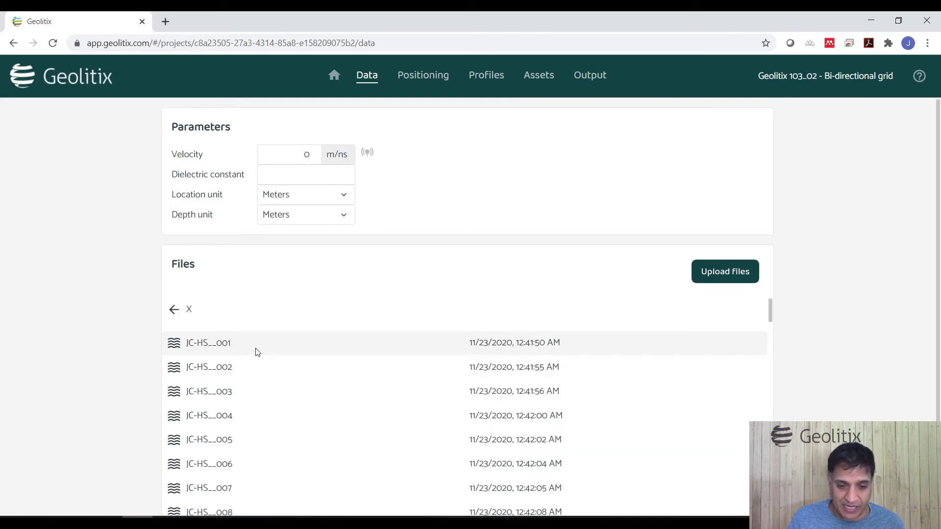
scroll(328, 402, "down", 20)
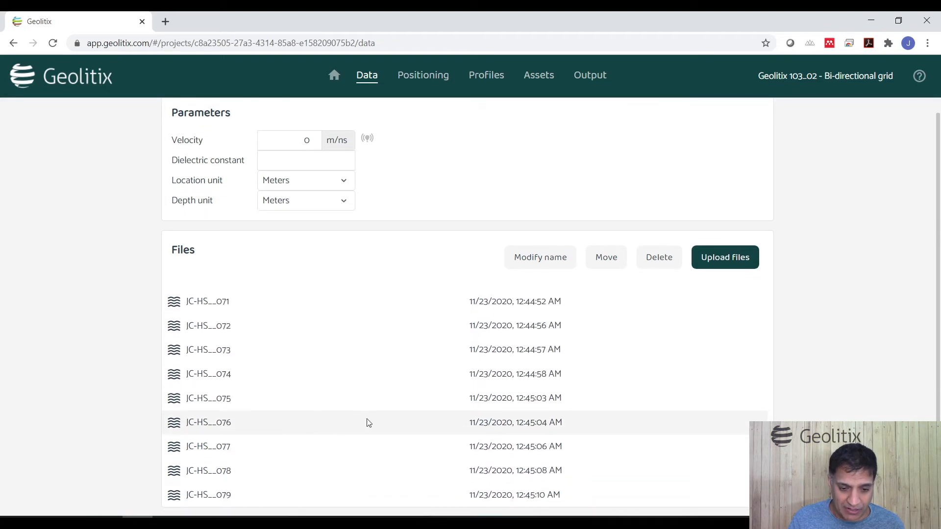
scroll(310, 407, "up", 20)
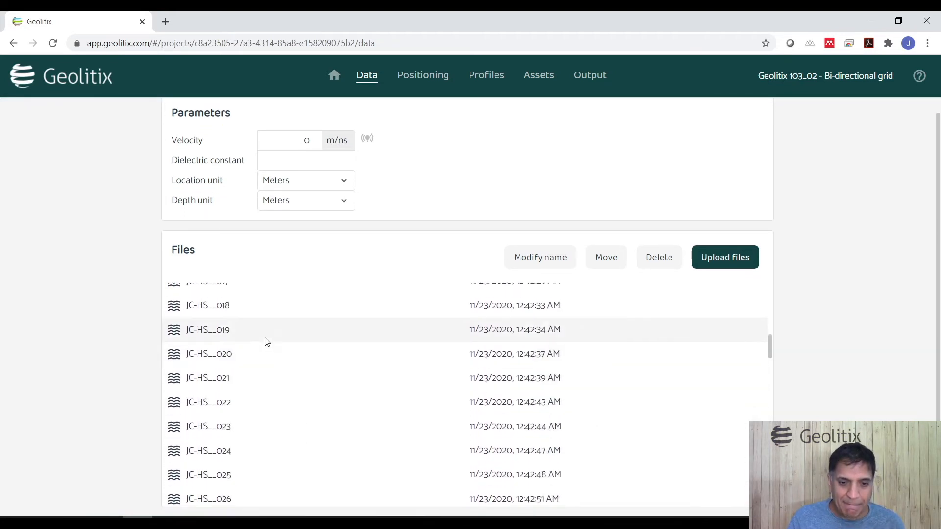
scroll(267, 335, "up", 2)
left_click(175, 299)
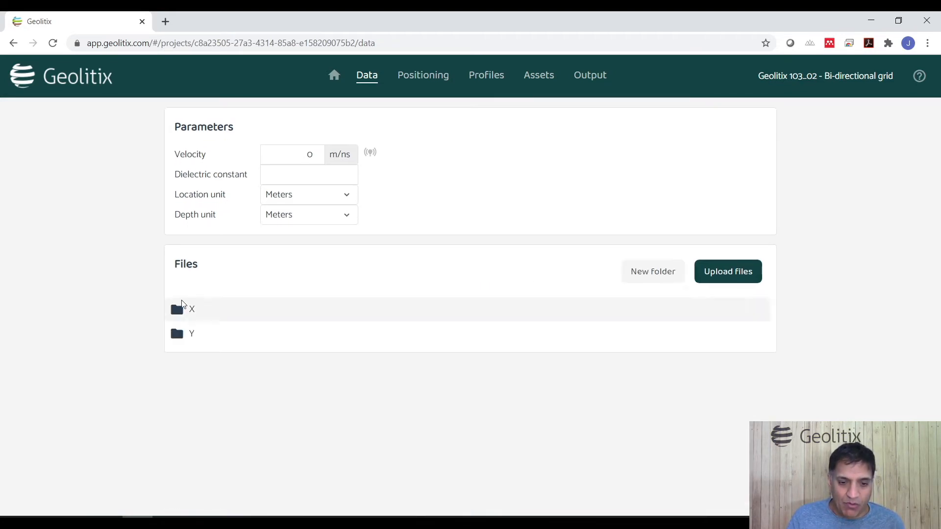
left_click(231, 338)
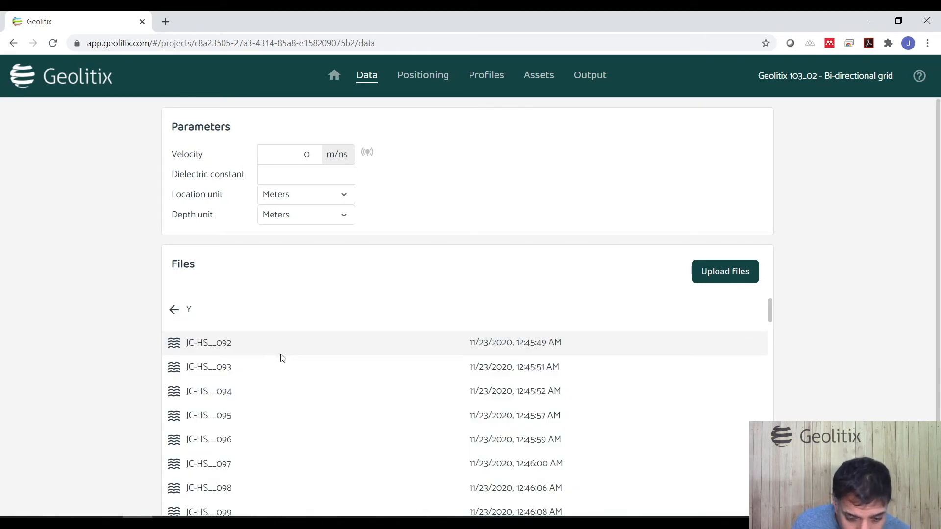
scroll(282, 358, "down", 20)
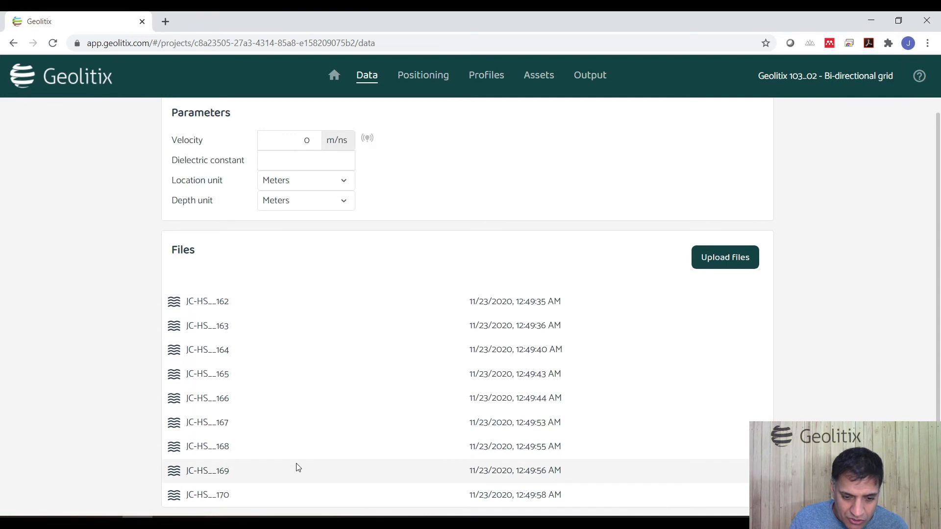
scroll(281, 409, "up", 20)
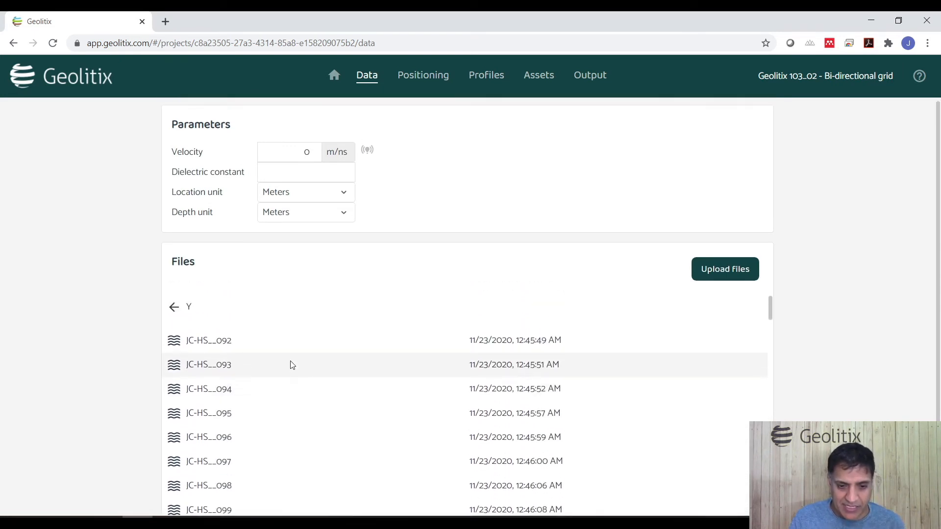
left_click(174, 310)
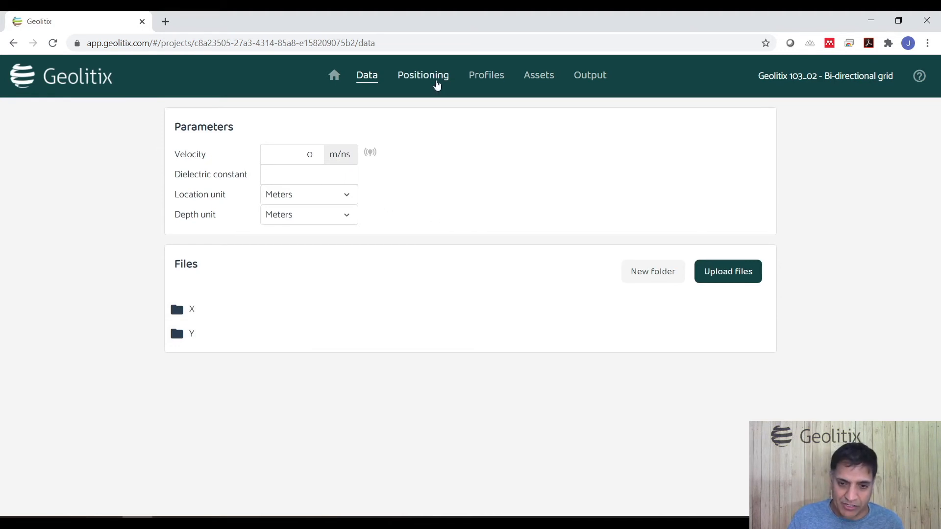
Step: Open positioning, expand the X profile parameters and turn on Line pattern
left_click(437, 84)
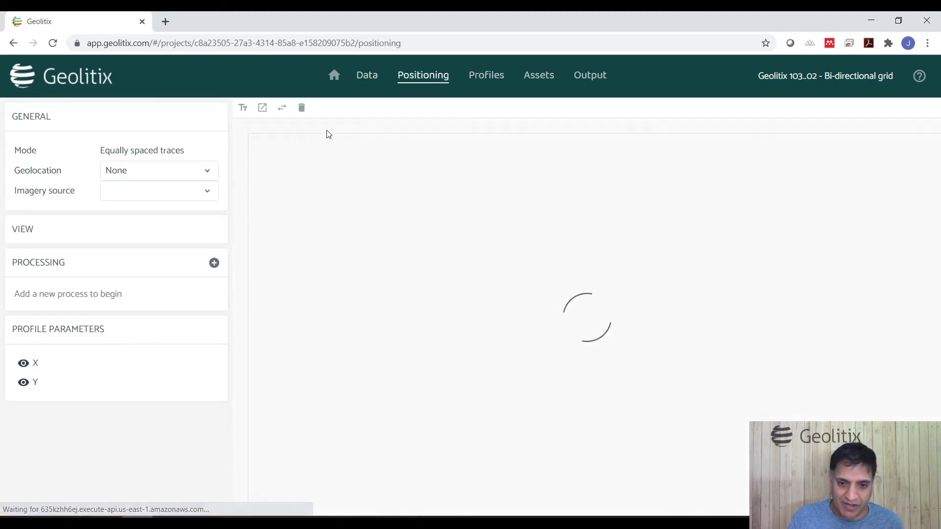
left_click(63, 369)
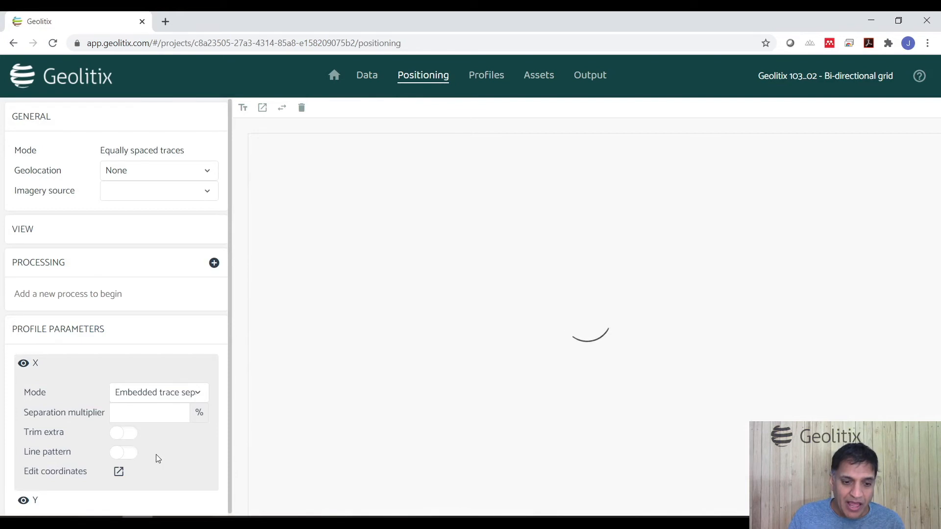
left_click(123, 452)
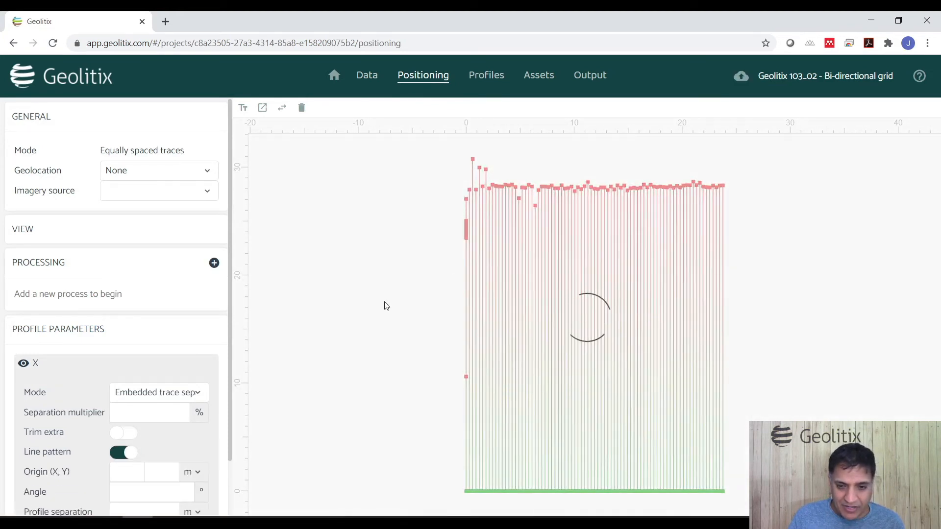
Step: Expand the Y profile parameters and turn on Line pattern for them
scroll(172, 417, "down", 2)
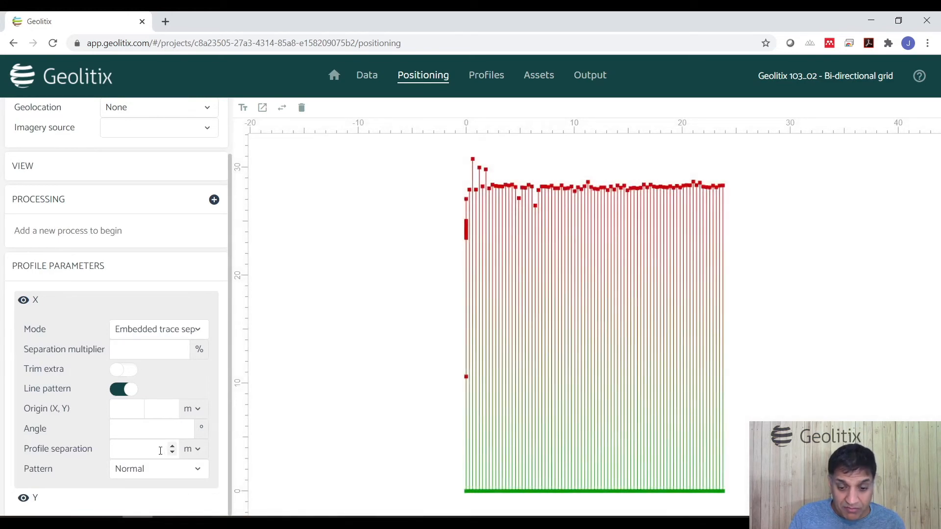
scroll(70, 299, "up", 2)
left_click(69, 362)
left_click(69, 384)
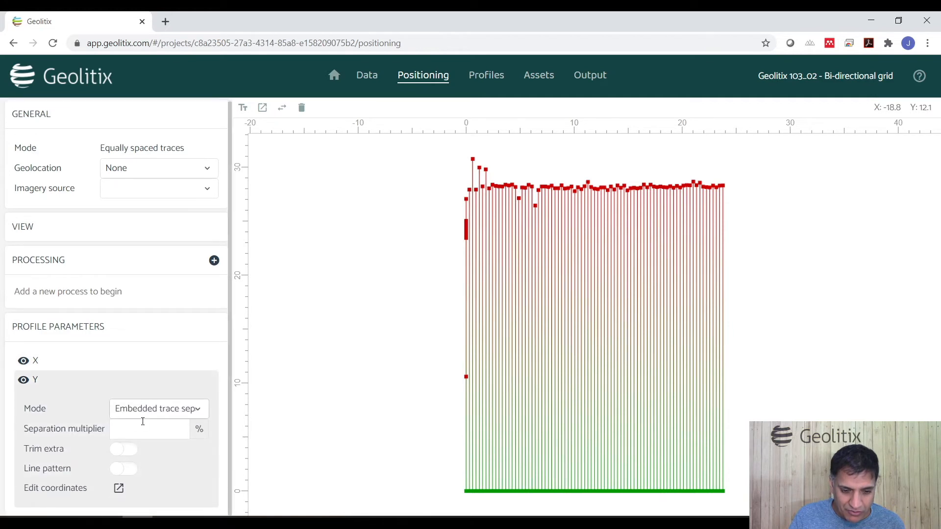
left_click(126, 469)
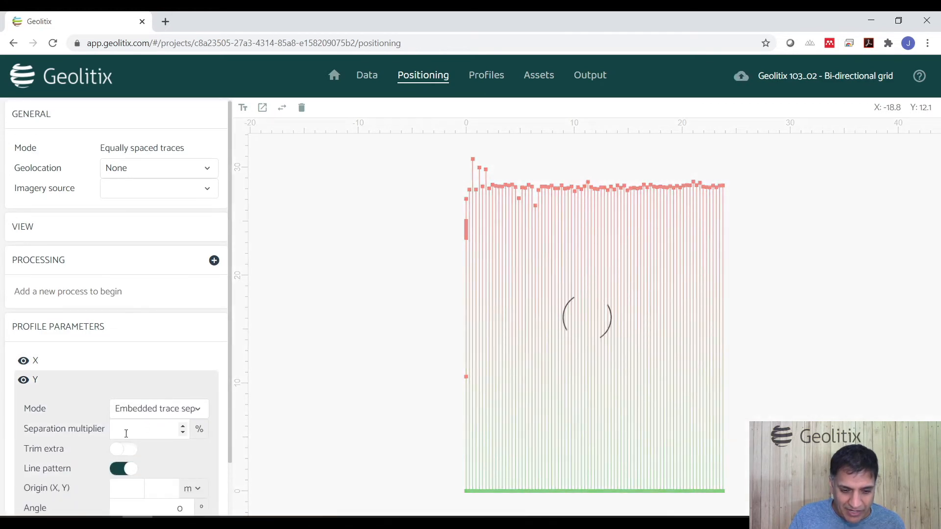
Step: Change the Y profile separation unit to ft and reopen the X profile parameters
scroll(126, 433, "down", 2)
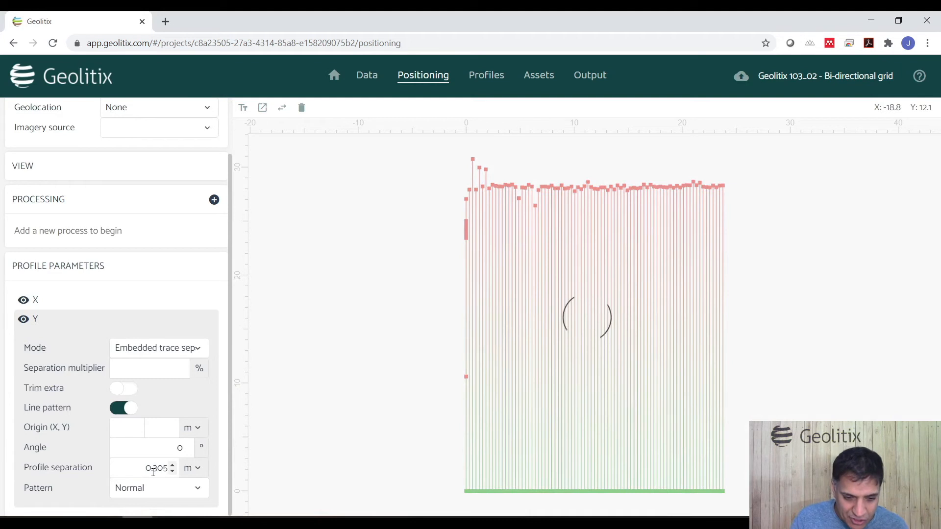
left_click(190, 470)
left_click(158, 443)
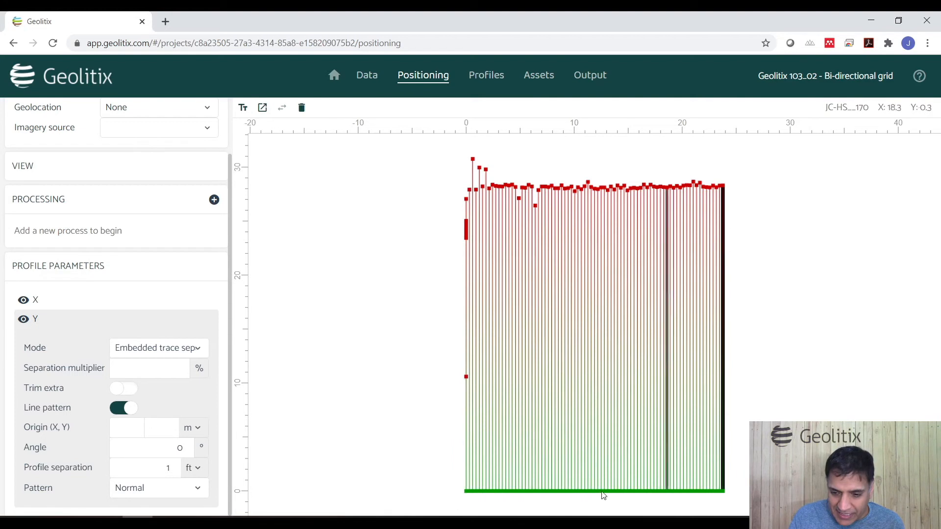
left_click(137, 302)
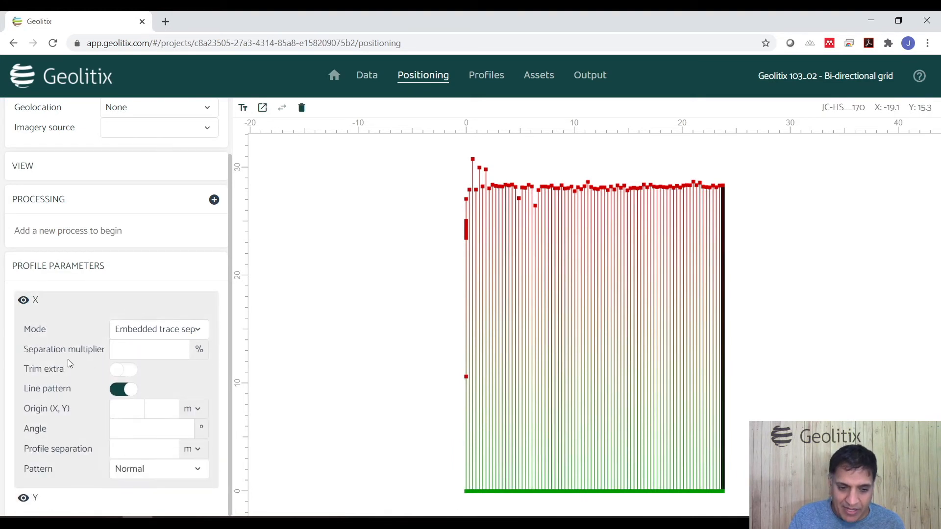
Step: Set the X profiles' angle to 90° and their profile separation to -1 ft
left_click(189, 453)
left_click(139, 427)
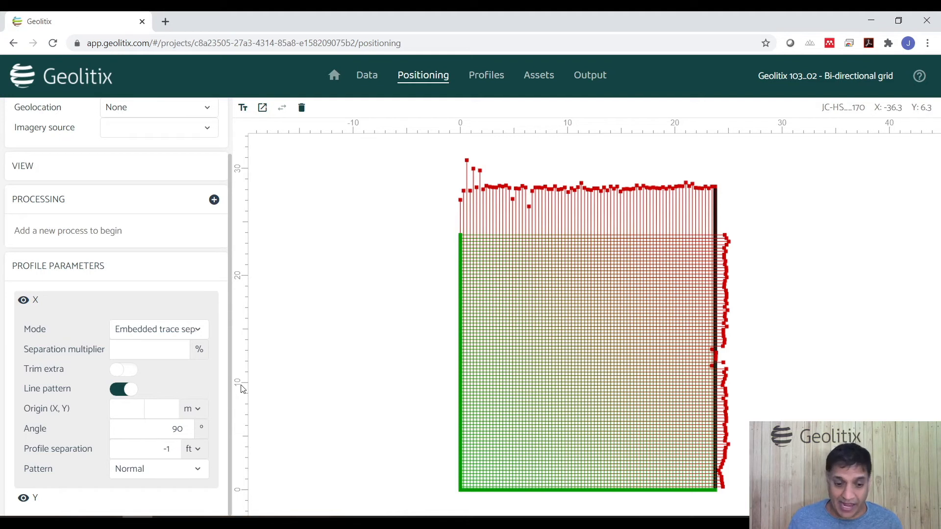
Step: Set the X line pattern to Reverse even with a reverse distance of 25 m
left_click(147, 473)
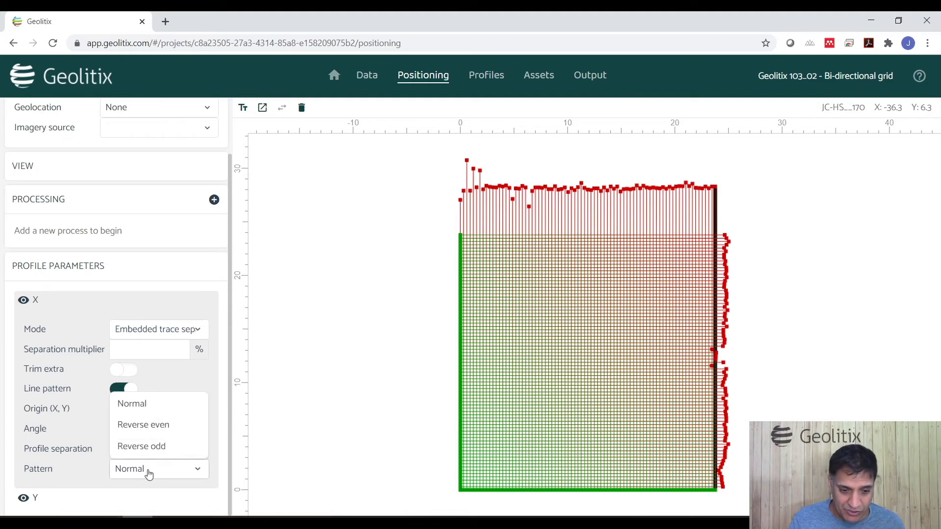
left_click(159, 432)
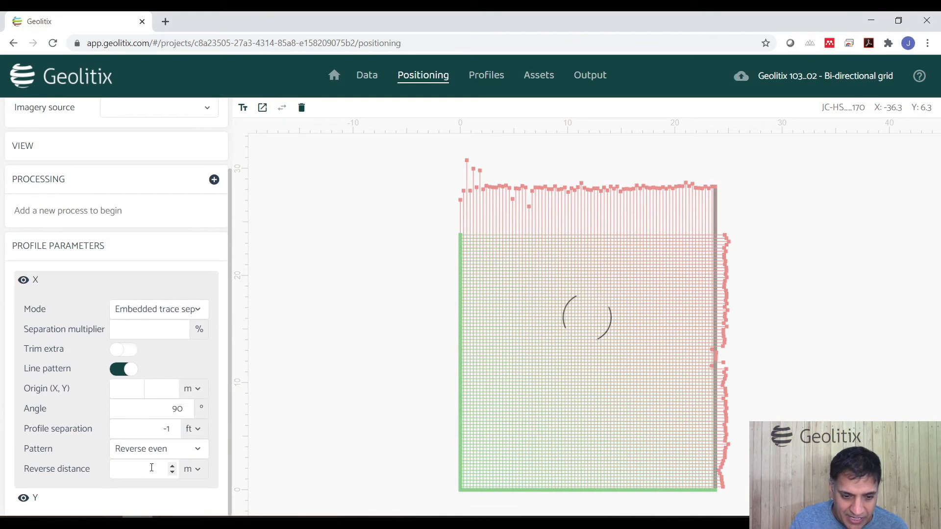
left_click(152, 468)
type("25")
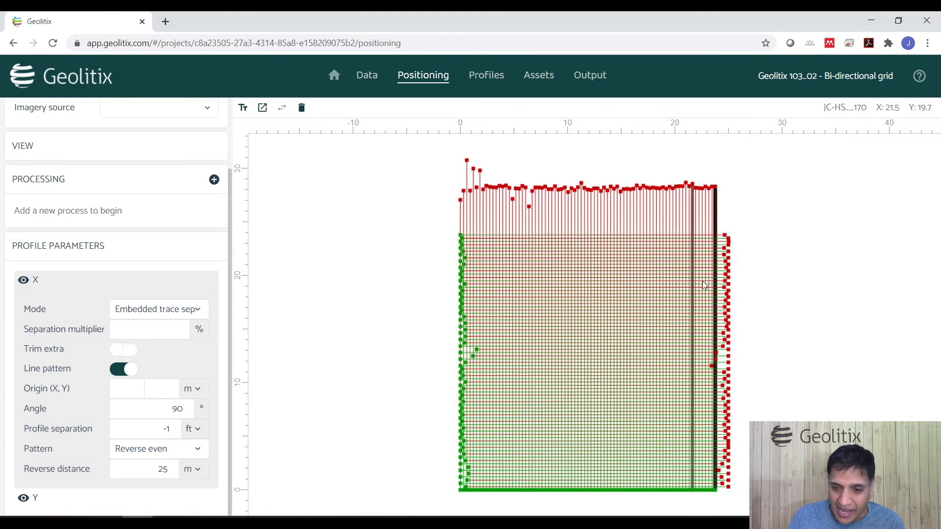
Step: Hide the Y profiles and inspect the X line pattern across the grid
scroll(726, 240, "up", 3)
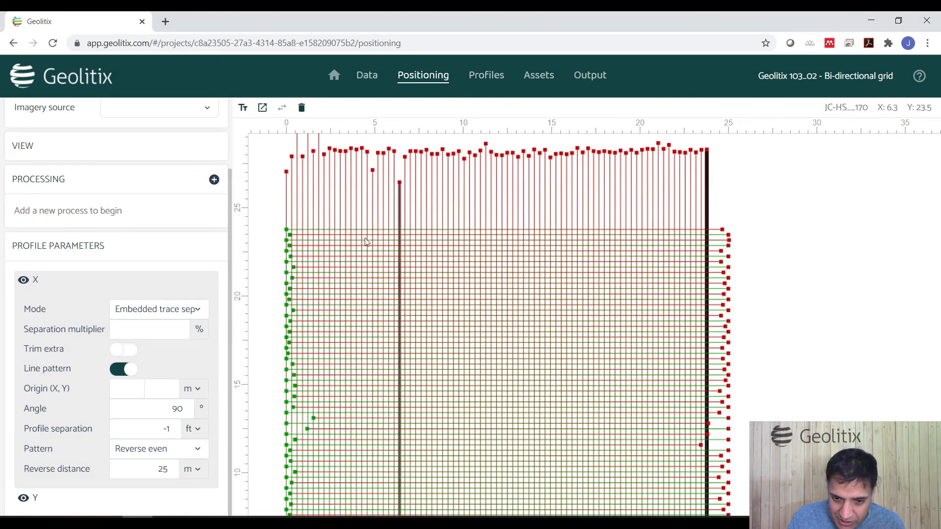
left_click(24, 499)
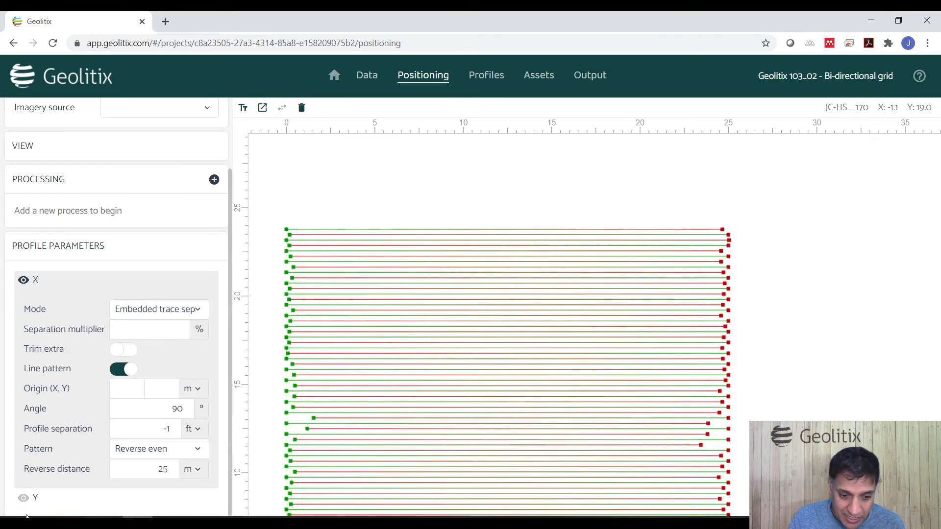
scroll(753, 215, "down", 1)
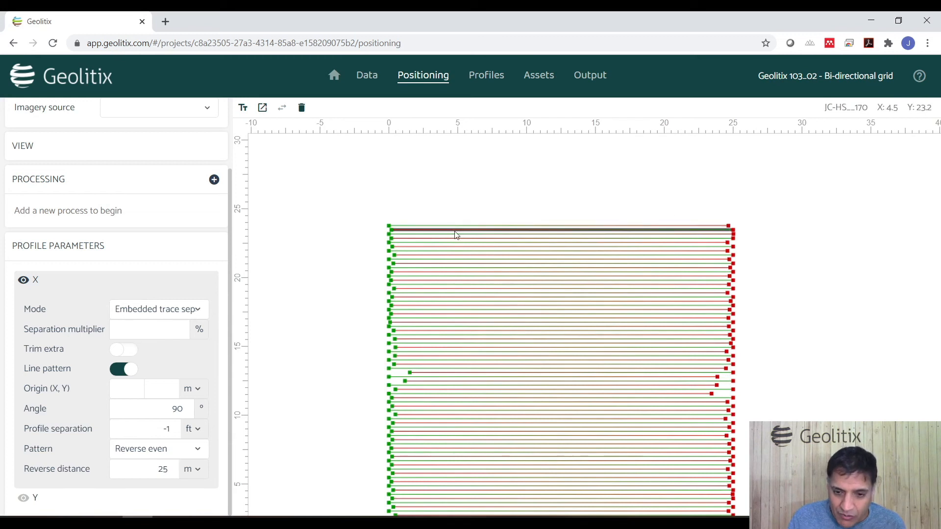
scroll(487, 218, "down", 2)
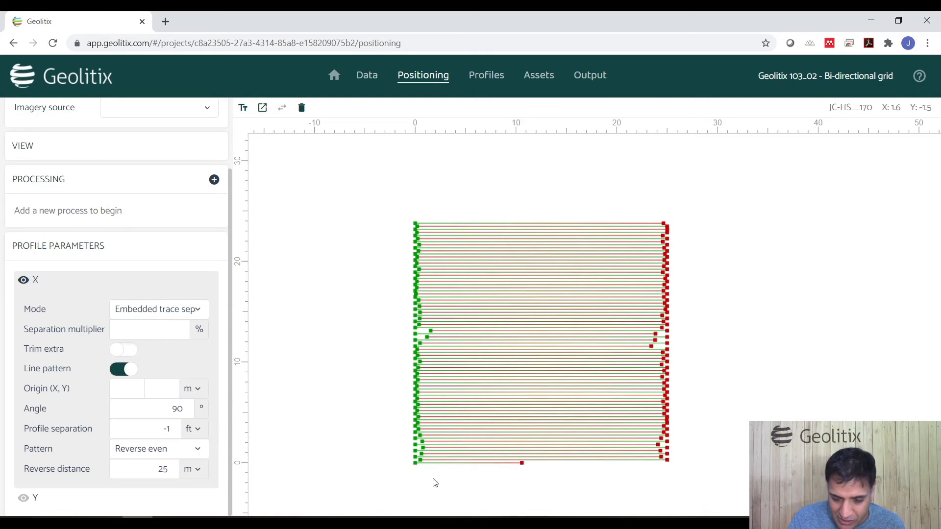
scroll(434, 483, "up", 2)
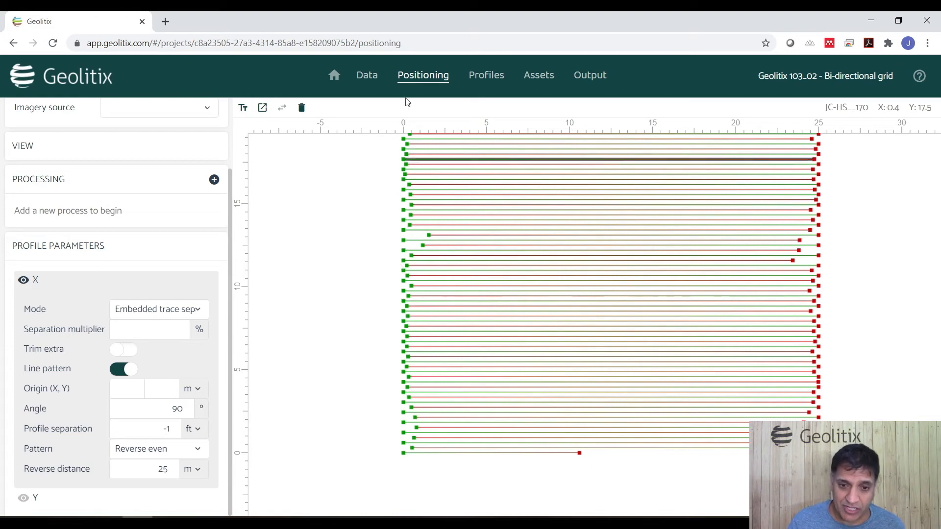
Step: Open the PulseEKKO GPZ grid project and upload the files from the PulseEKKO Grid folder into it
left_click(333, 76)
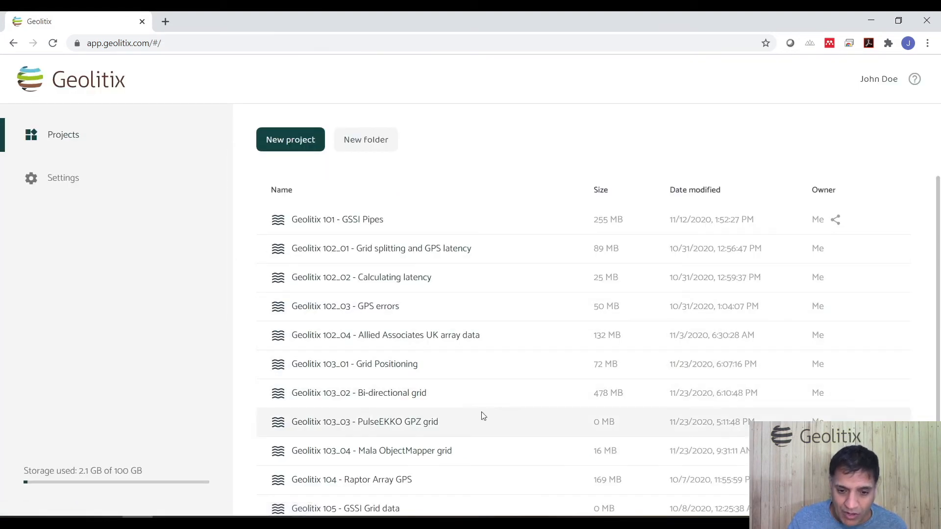
left_click(464, 425)
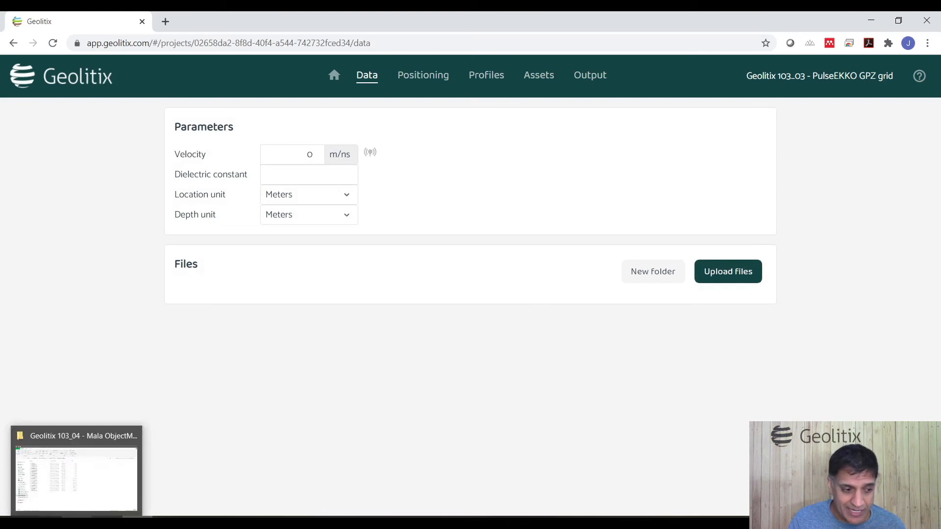
left_click(77, 523)
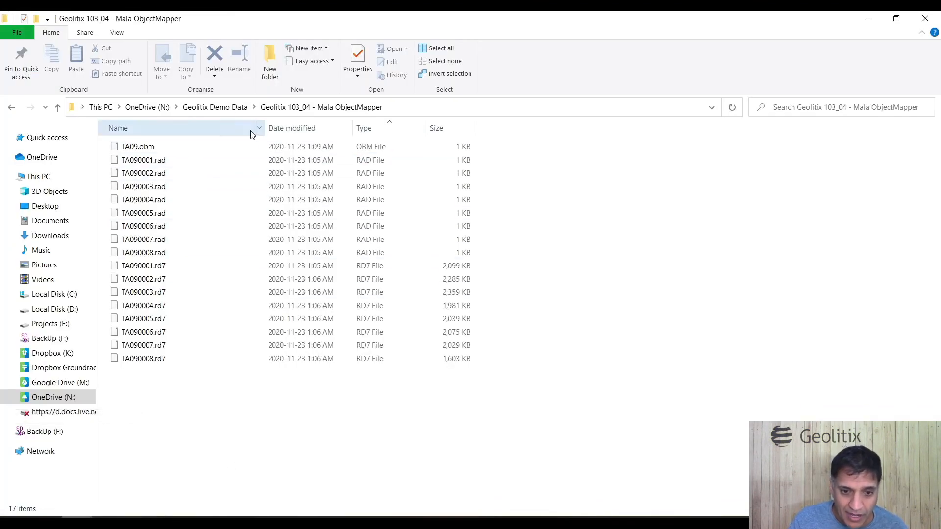
left_click(228, 109)
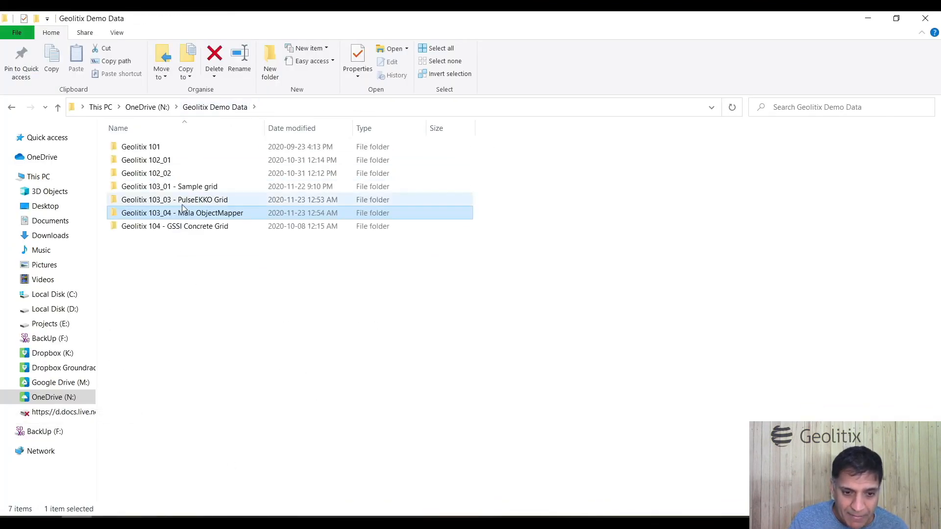
double_click(183, 204)
left_click_drag(143, 153, 430, 287)
key("alt+Tab")
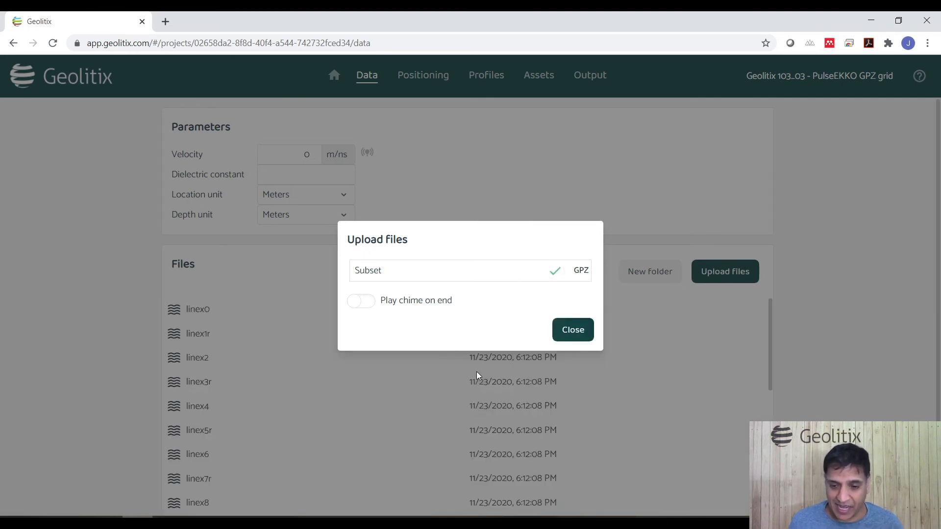
left_click(571, 329)
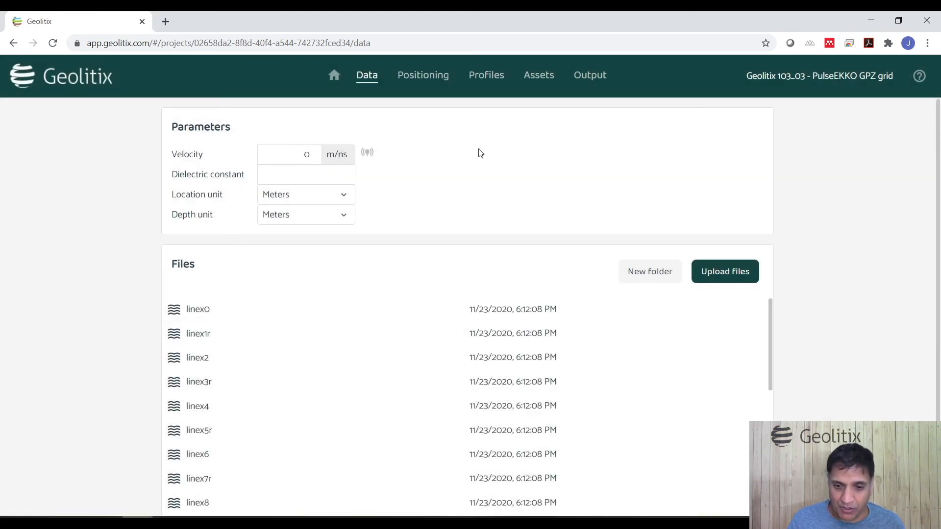
Step: Open positioning and reverse the linex1r profile, then reverse it back again
left_click(434, 77)
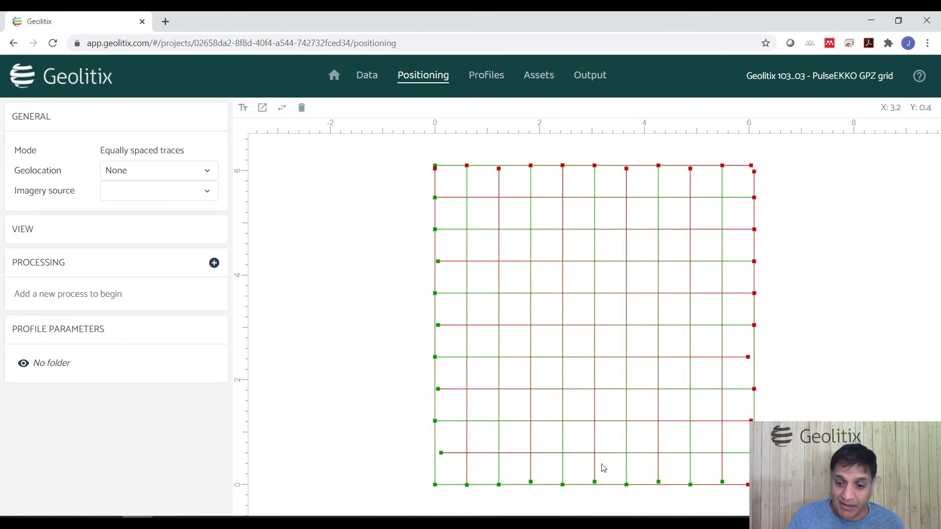
left_click(614, 454)
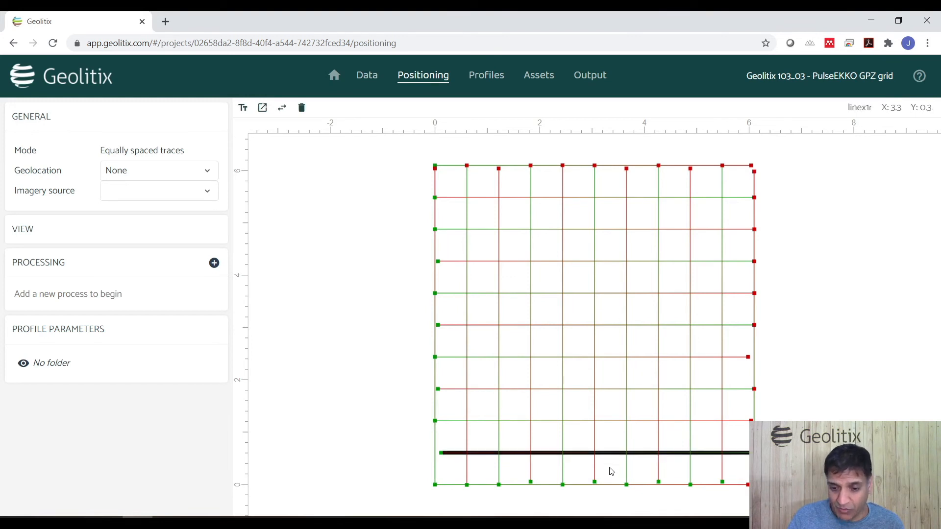
left_click(283, 109)
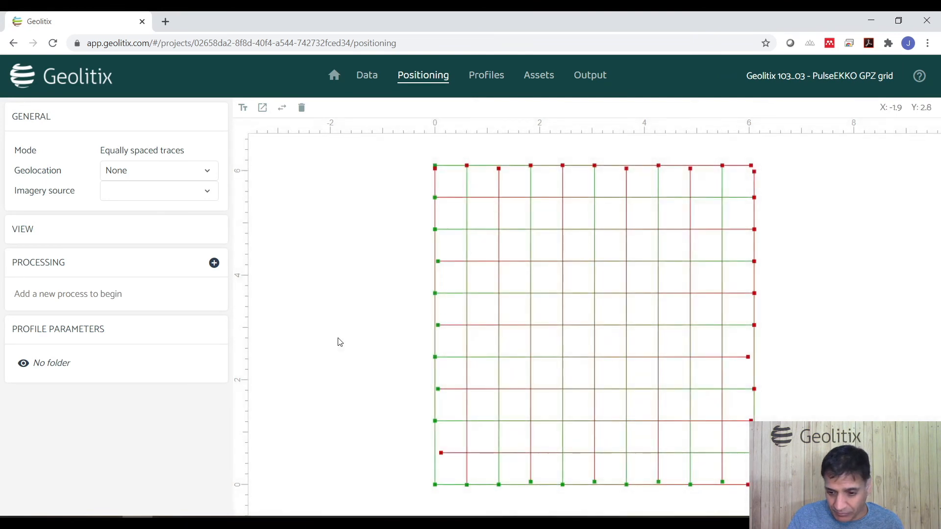
left_click(485, 454)
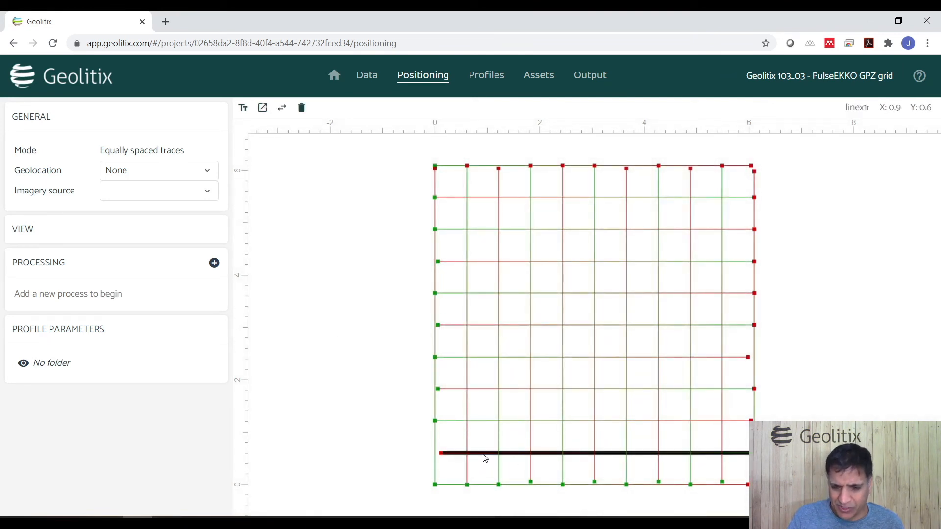
left_click(282, 110)
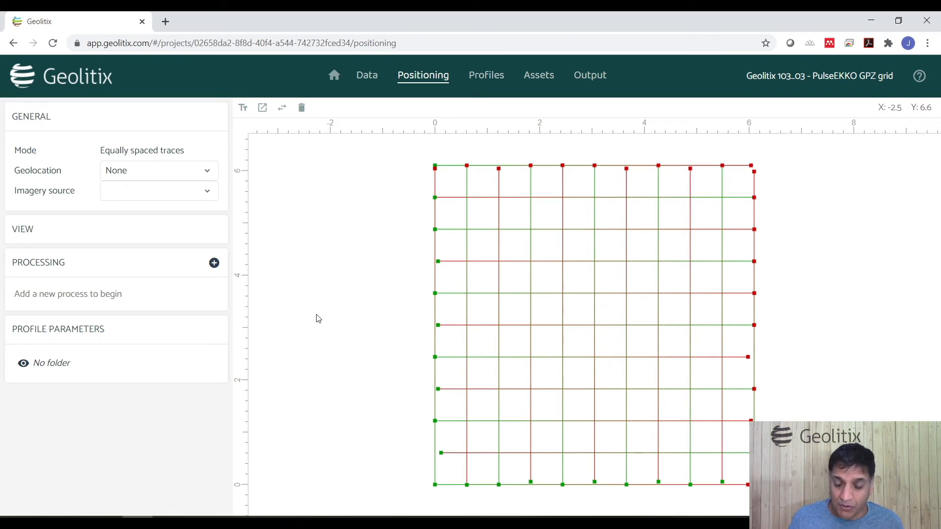
Step: Open the Mala ObjectMapper grid project and view its positioning
left_click(334, 76)
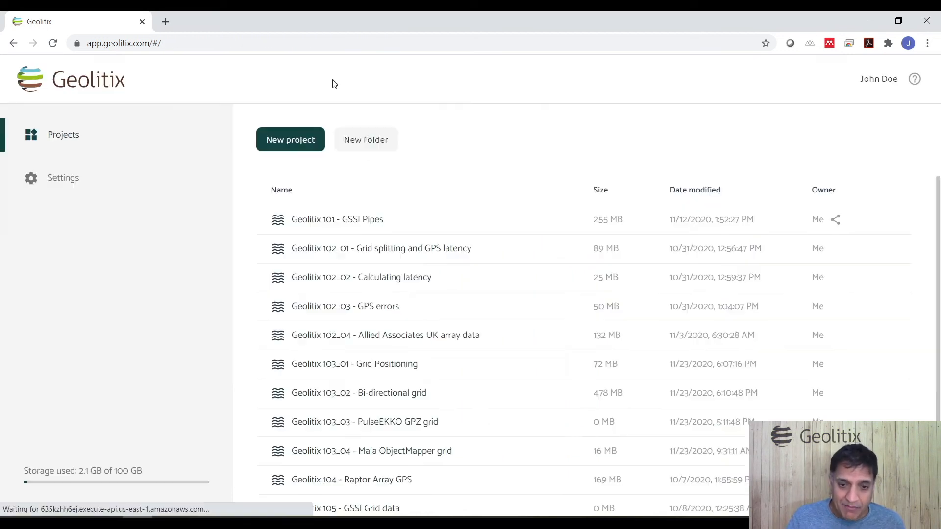
left_click(458, 450)
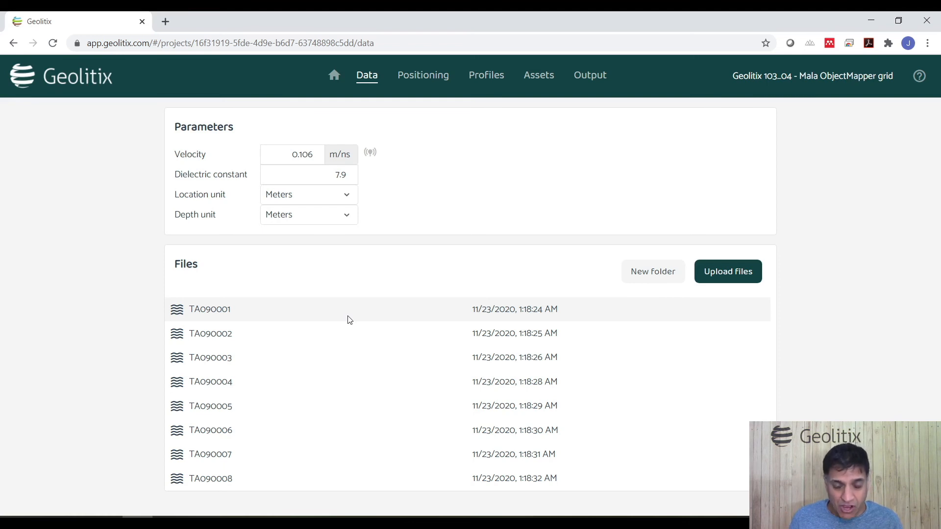
left_click(427, 79)
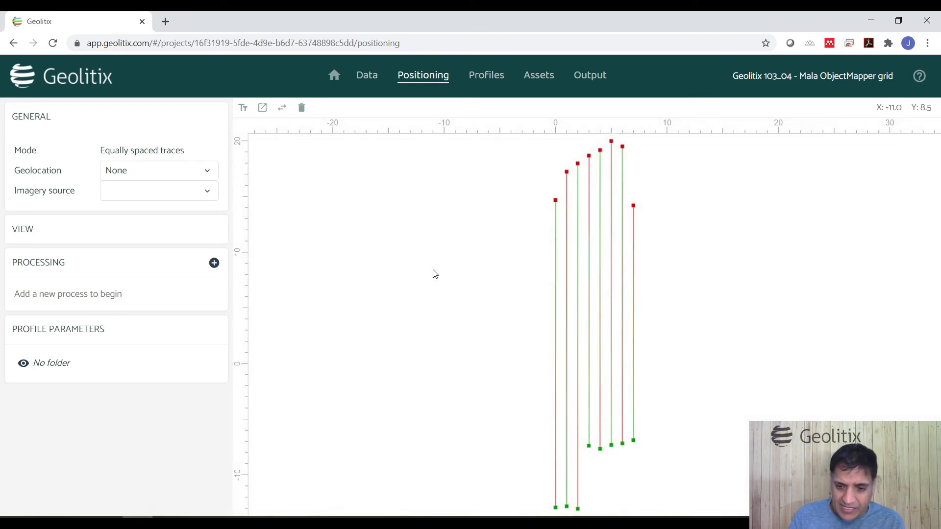
scroll(486, 307, "down", 2)
scroll(528, 431, "up", 1)
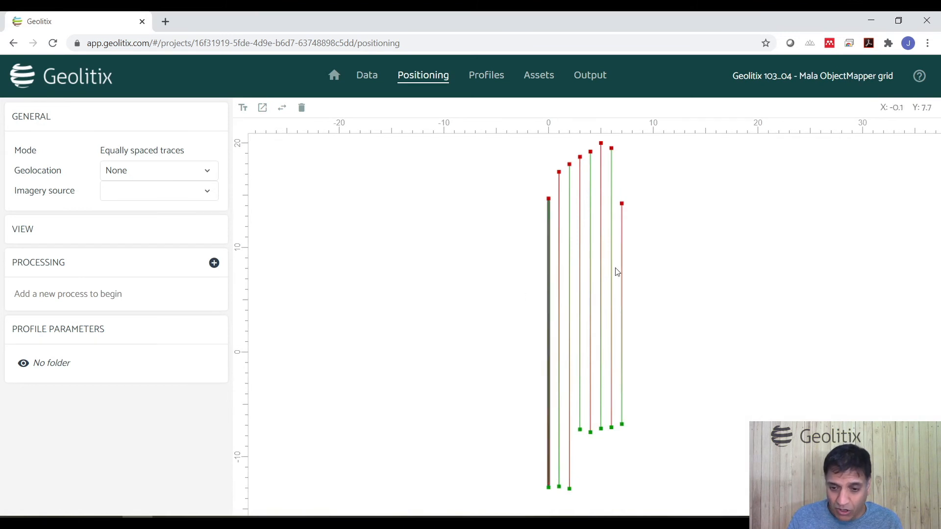